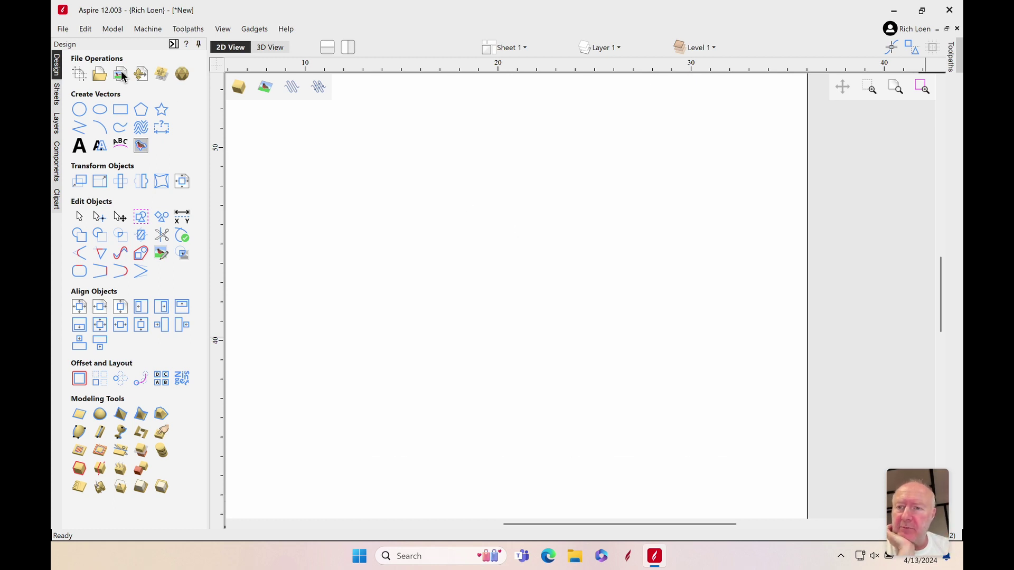
# Step: Import Water Drop.jpg from the Images folder as a bitmap into the design
pyautogui.click(120, 75)
pyautogui.click(466, 215)
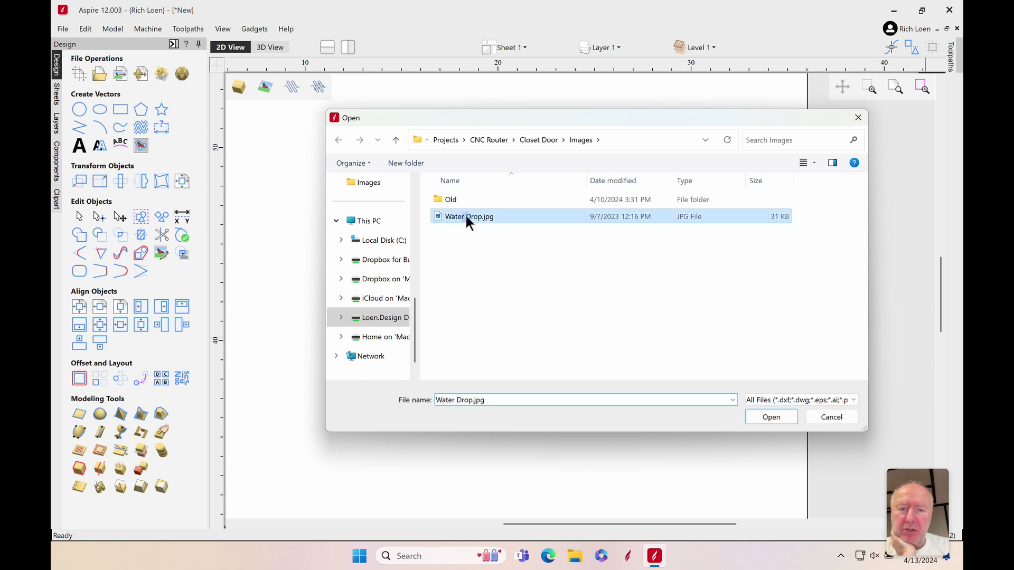
pyautogui.click(770, 417)
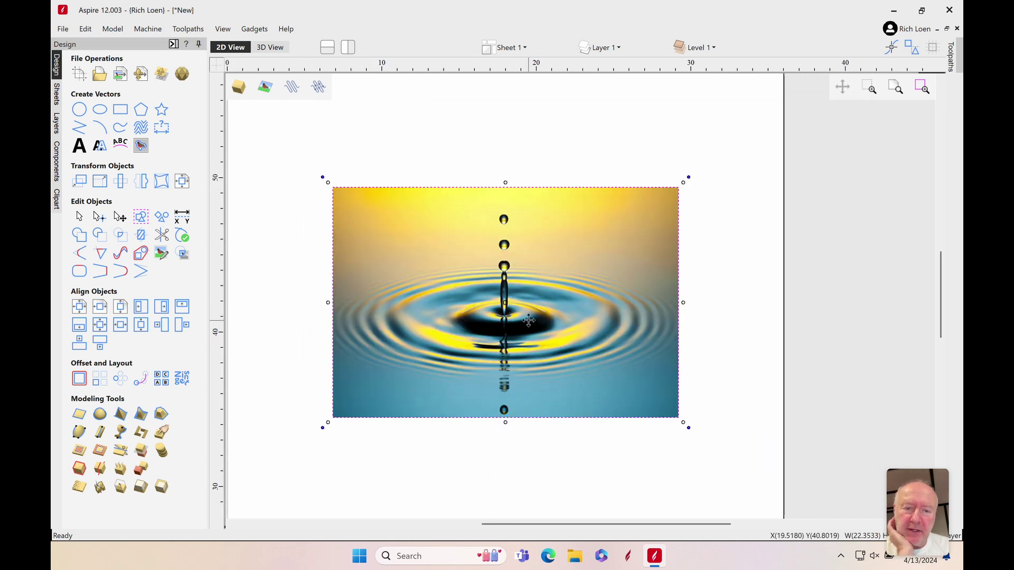
# Step: Set the Water Drop photo's Appearance fading to 0%
pyautogui.rightClick(420, 312)
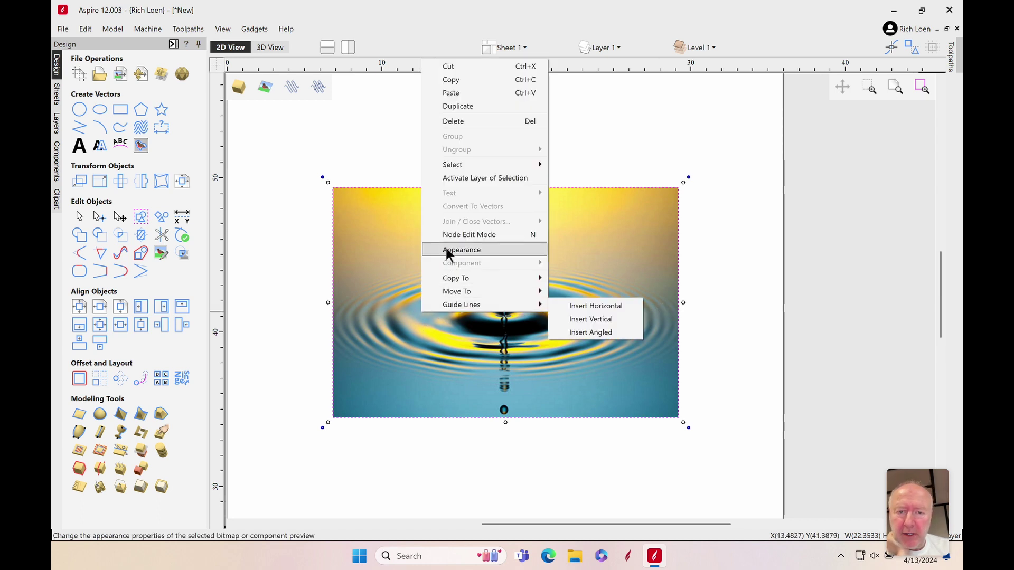
pyautogui.click(461, 248)
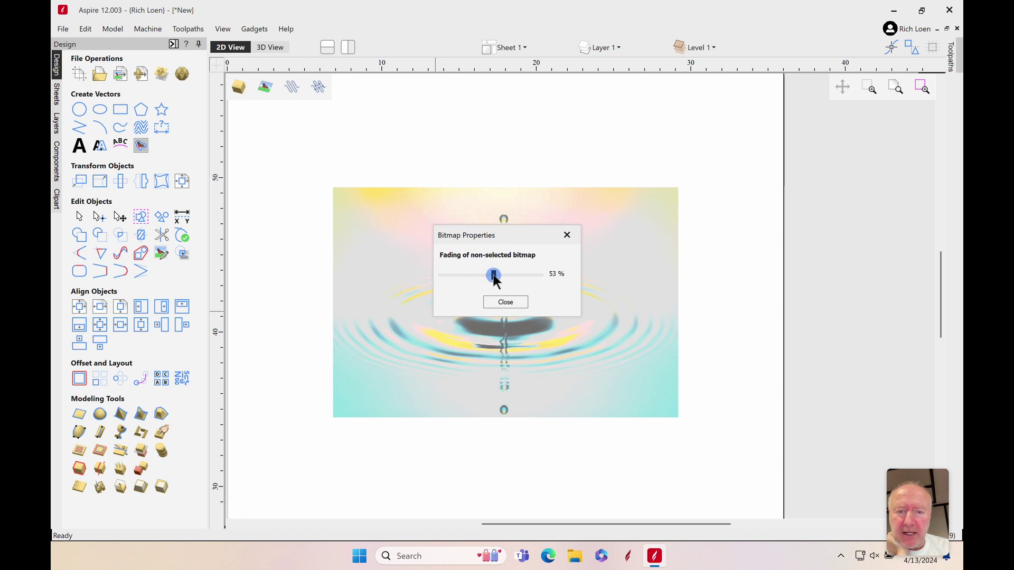
pyautogui.moveTo(494, 275); pyautogui.dragTo(441, 276)
pyautogui.click(508, 302)
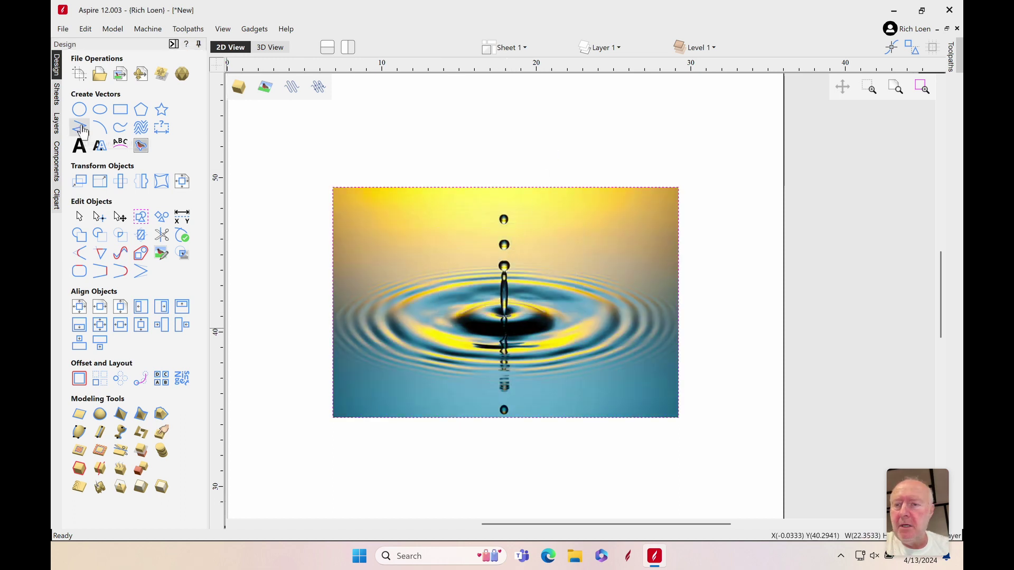
pyautogui.press('l')
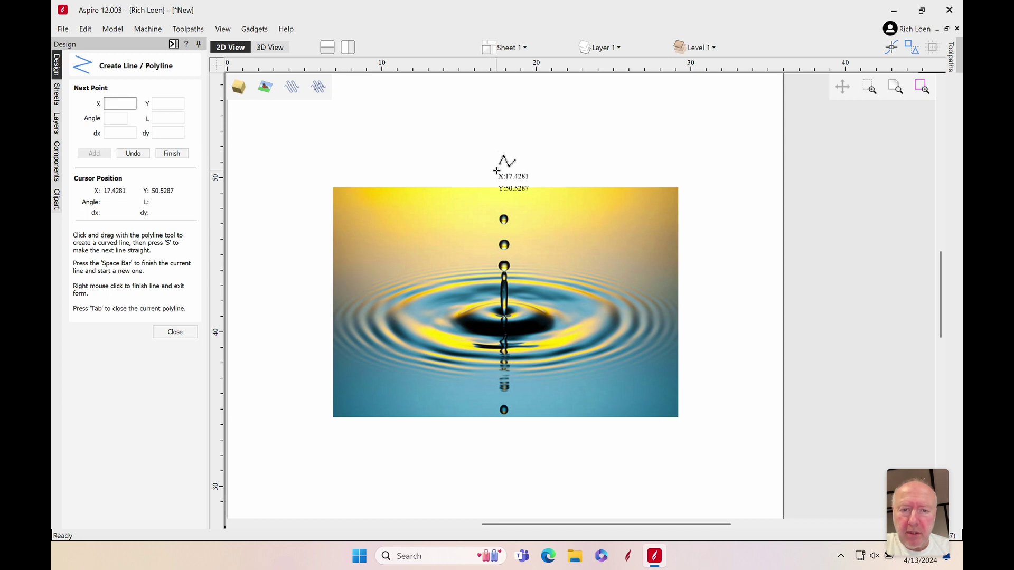
# Step: Draw a vertical line through the drop's centre, from above the drop to below the photo
pyautogui.click(504, 172)
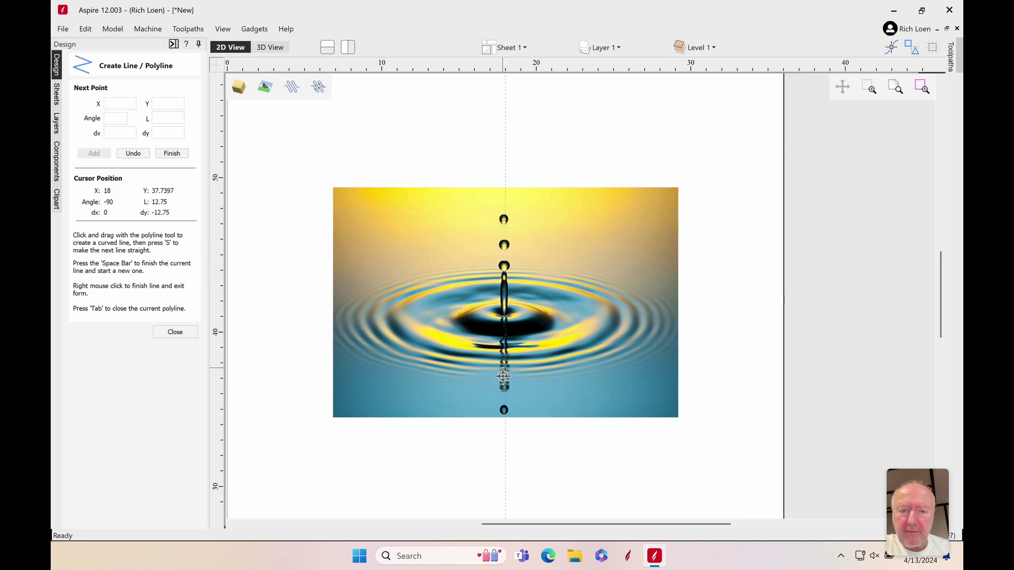
pyautogui.click(505, 446)
pyautogui.press('space')
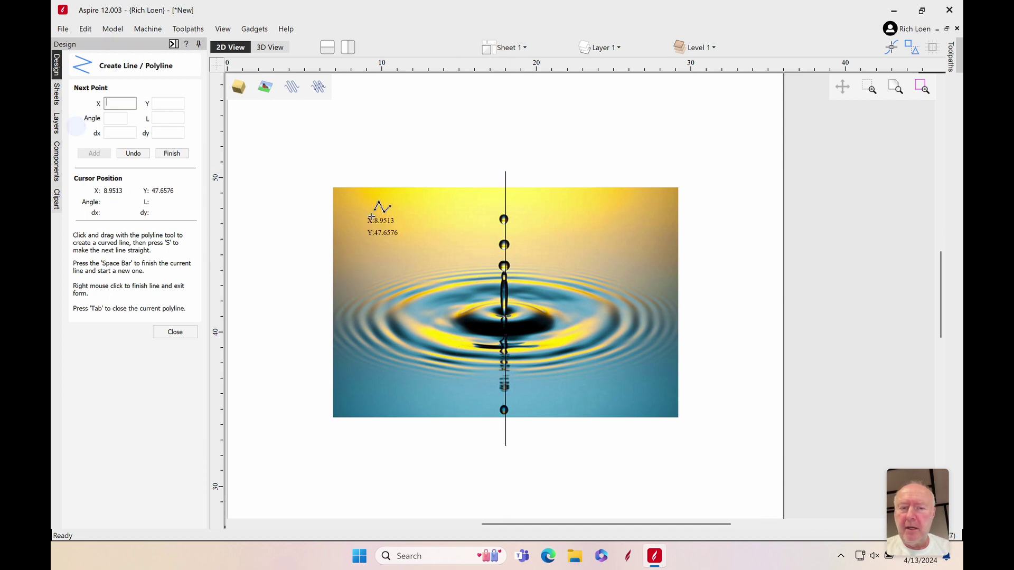
# Step: Draw a horizontal line at the third drop, extending past the photo's right edge
pyautogui.click(481, 261)
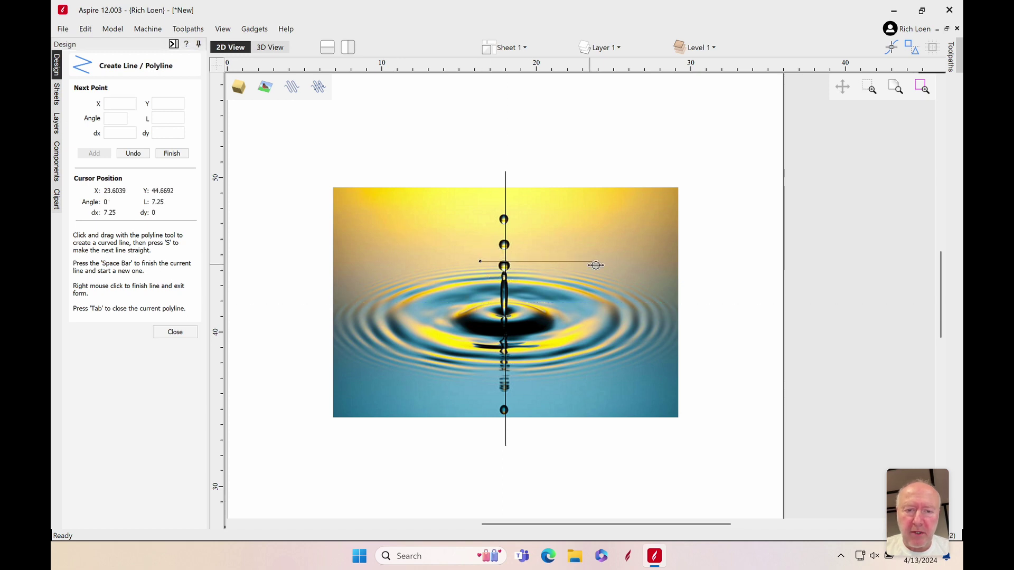
pyautogui.click(727, 261)
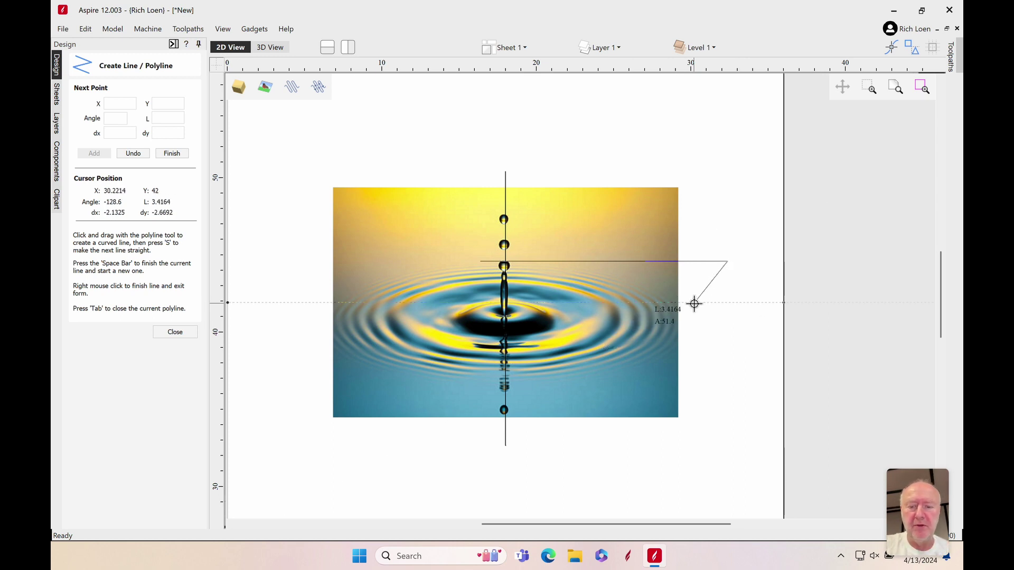
pyautogui.press('Tab')
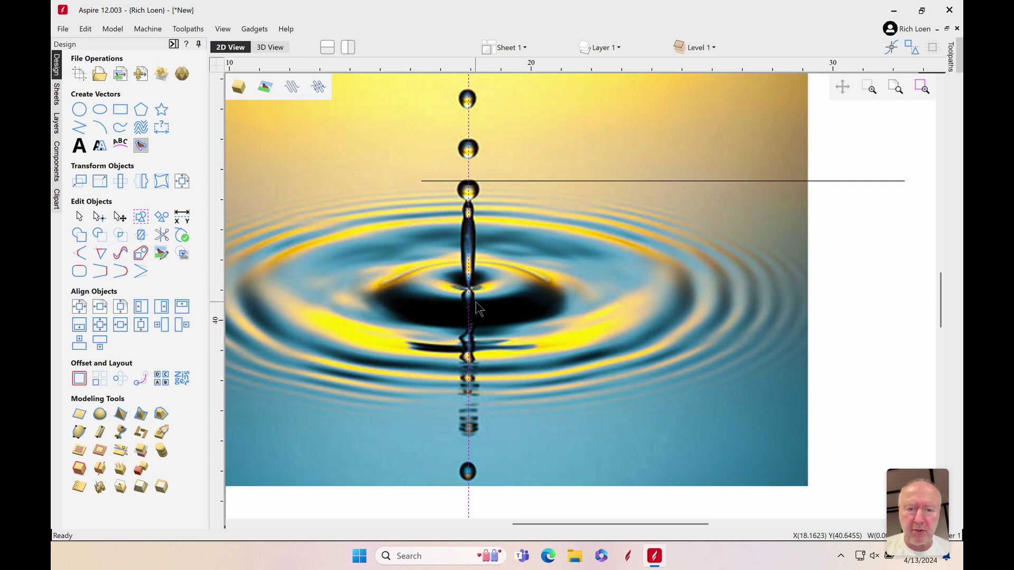
# Step: Drag four vertical line copies onto successive ripple crests and troughs, nudging the outermost right
pyautogui.moveTo(468, 273); pyautogui.dragTo(500, 272)
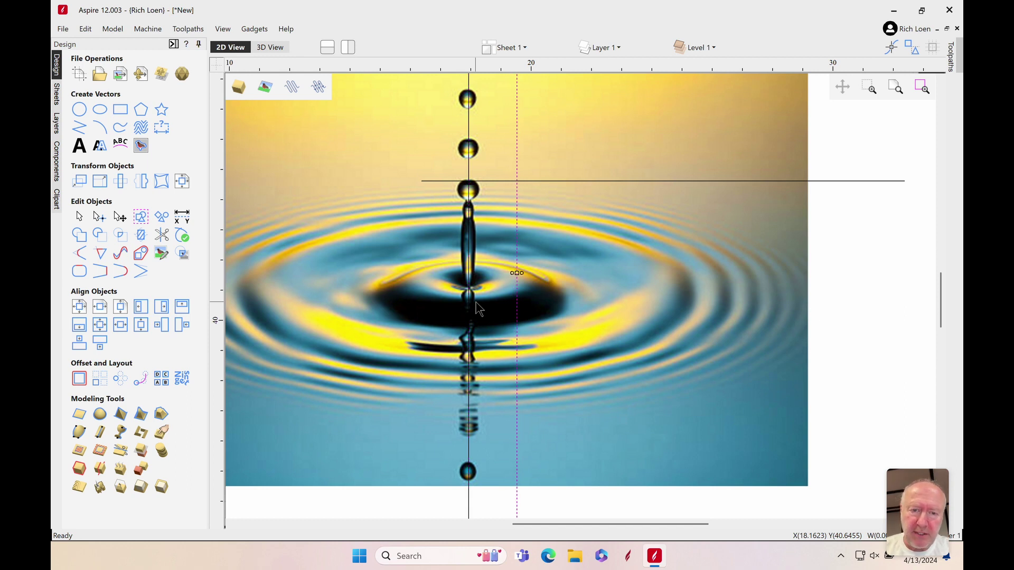
pyautogui.moveTo(516, 273); pyautogui.dragTo(567, 273)
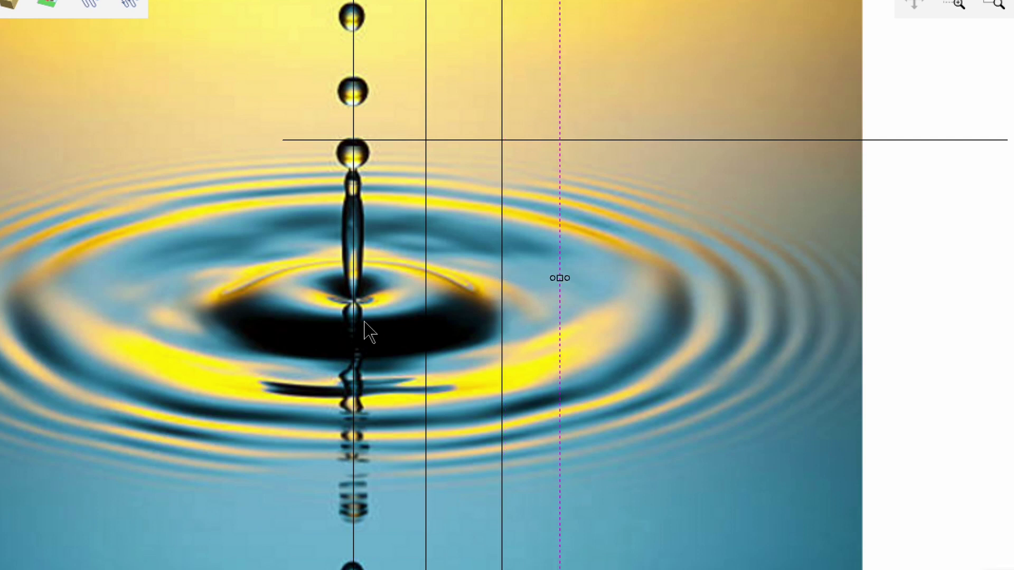
pyautogui.moveTo(559, 277); pyautogui.dragTo(740, 277)
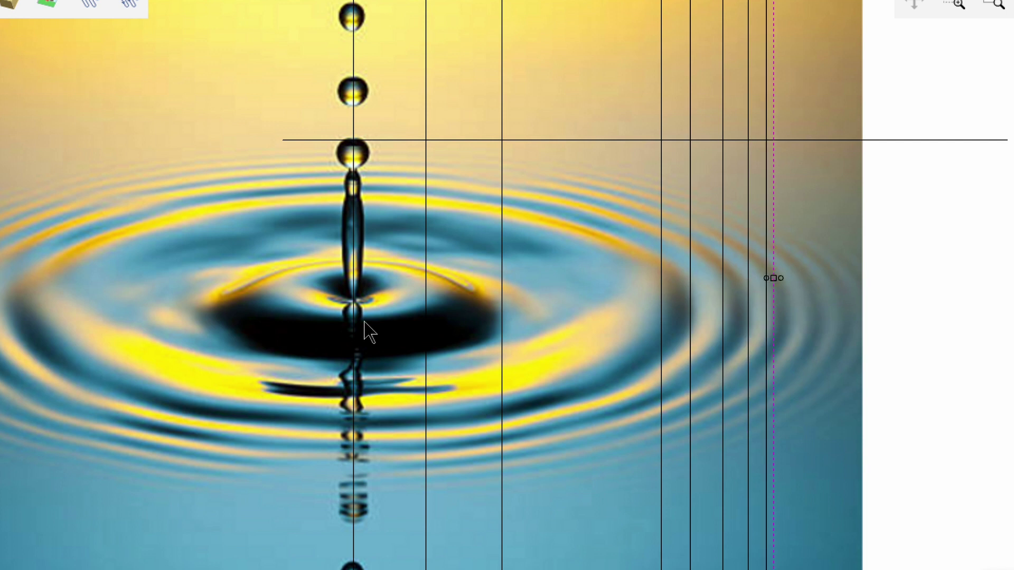
pyautogui.moveTo(787, 277); pyautogui.dragTo(842, 278)
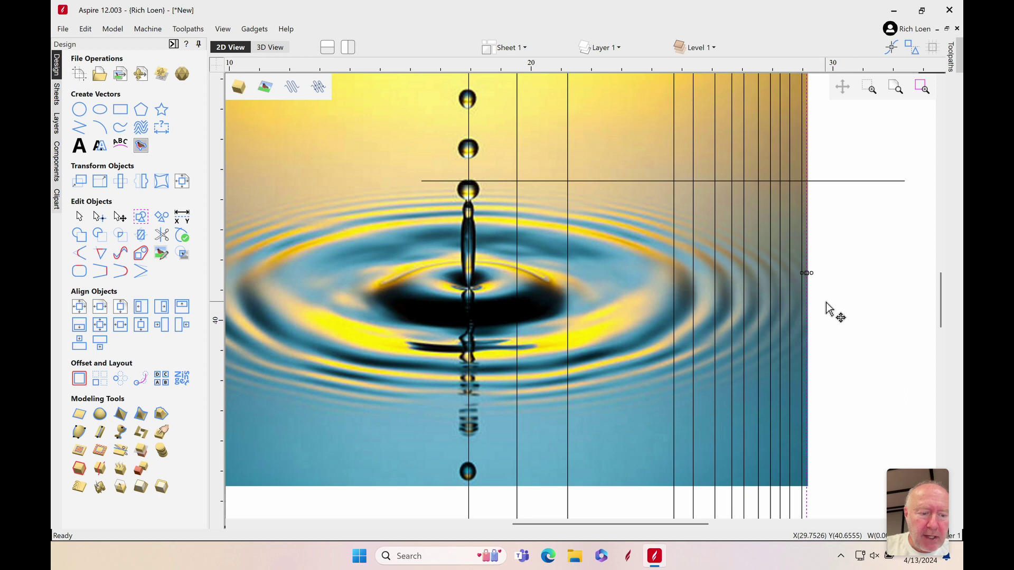
pyautogui.press('Right')
pyautogui.press('Right')
pyautogui.press('Right')
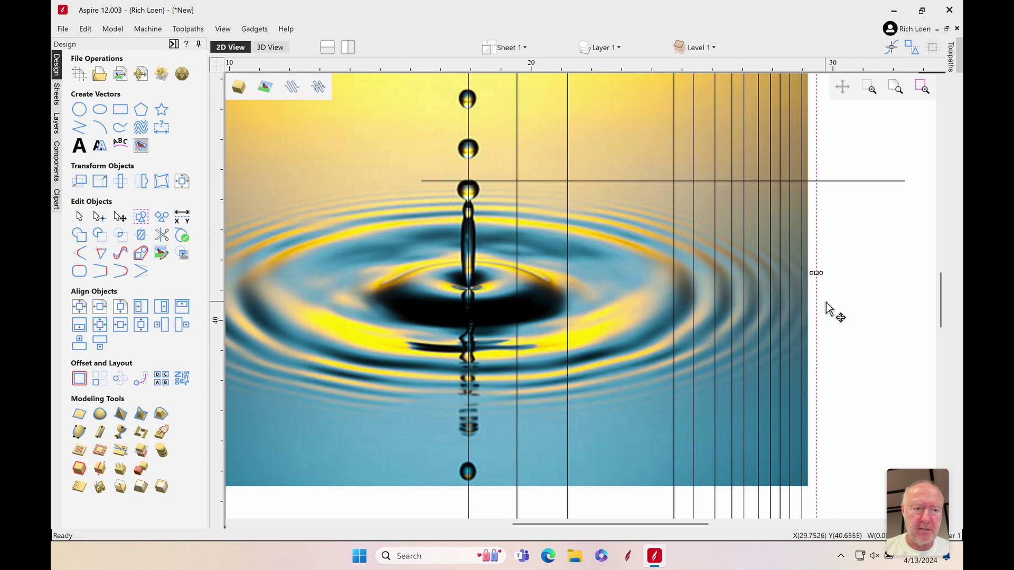
pyautogui.click(829, 309)
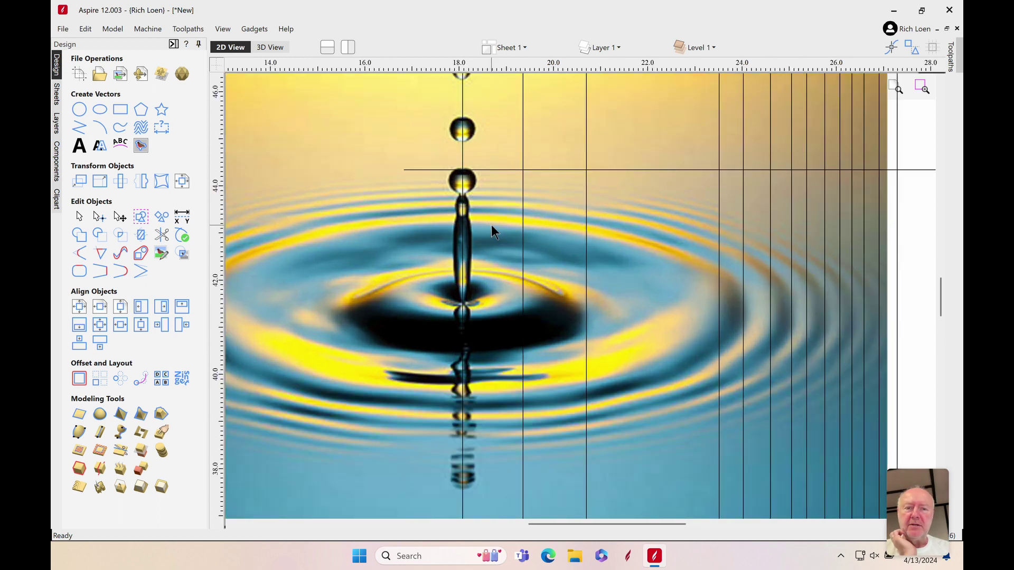
pyautogui.scroll(3, 491, 225)
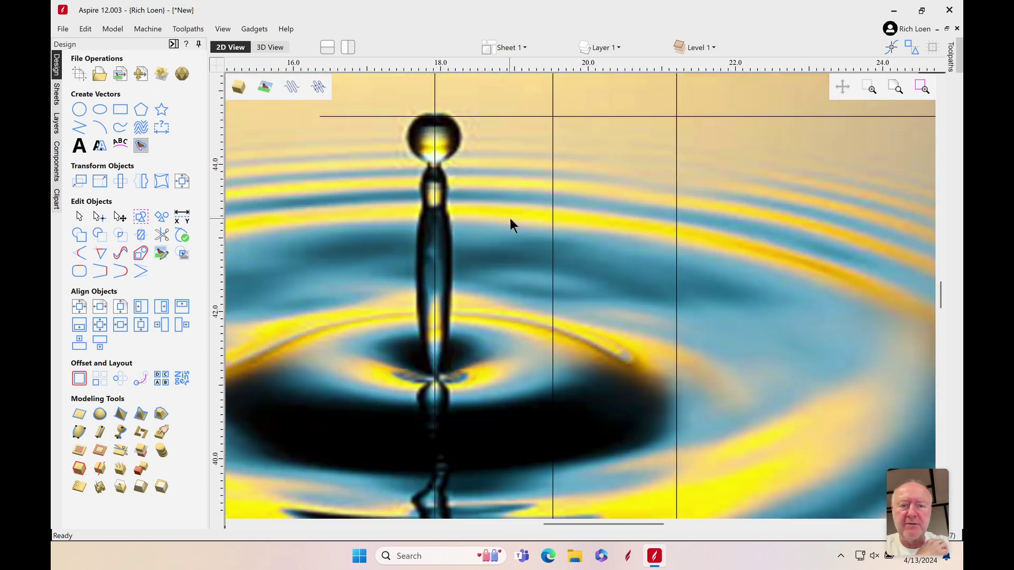
pyautogui.scroll(-3, 509, 216)
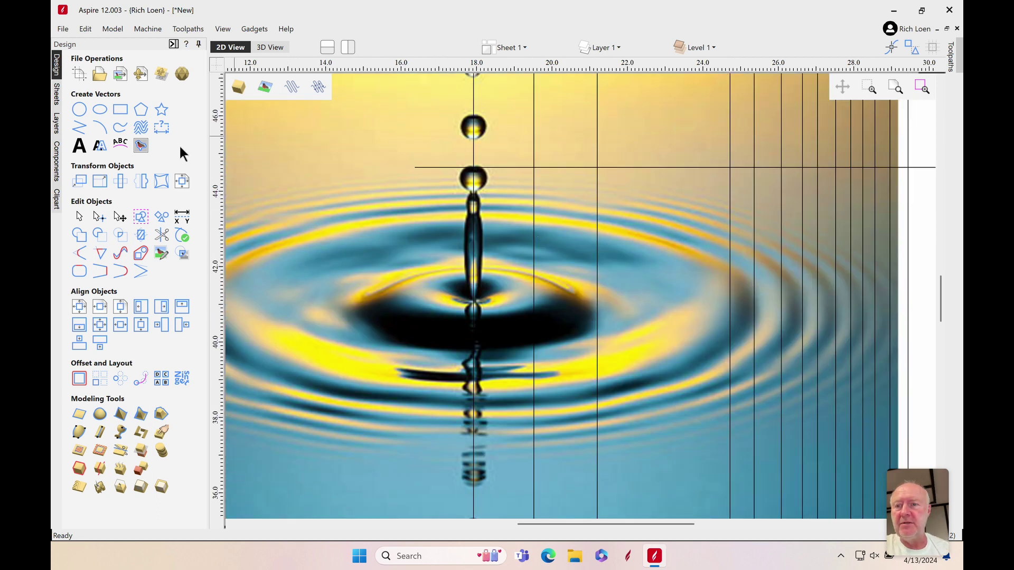
# Step: Activate the Draw Line/Polyline tool for tracing the wave curve
pyautogui.click(79, 126)
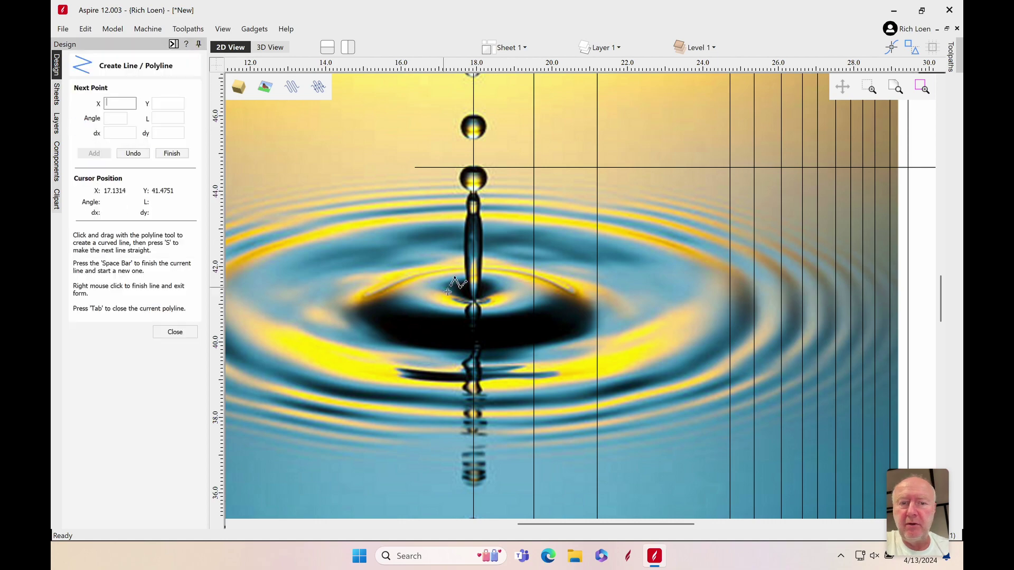
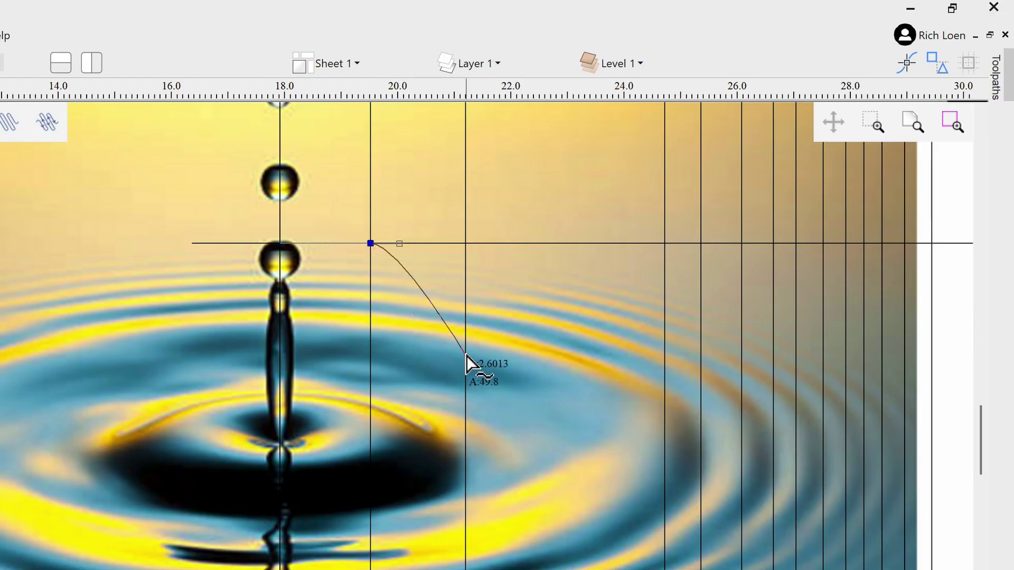
# Step: Place curve nodes for the first three dips, returning to the line between each
pyautogui.click(466, 359)
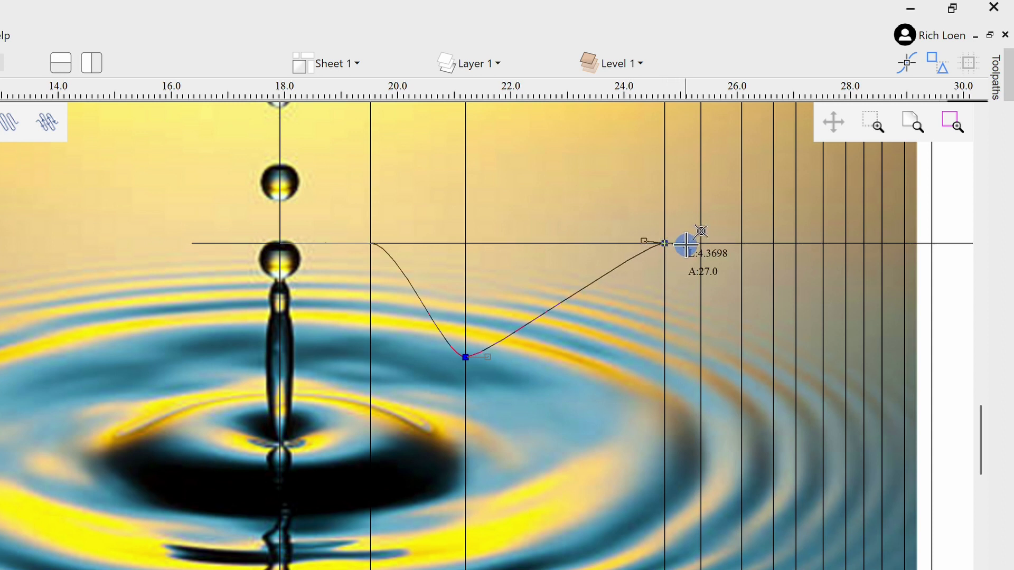
pyautogui.click(687, 247)
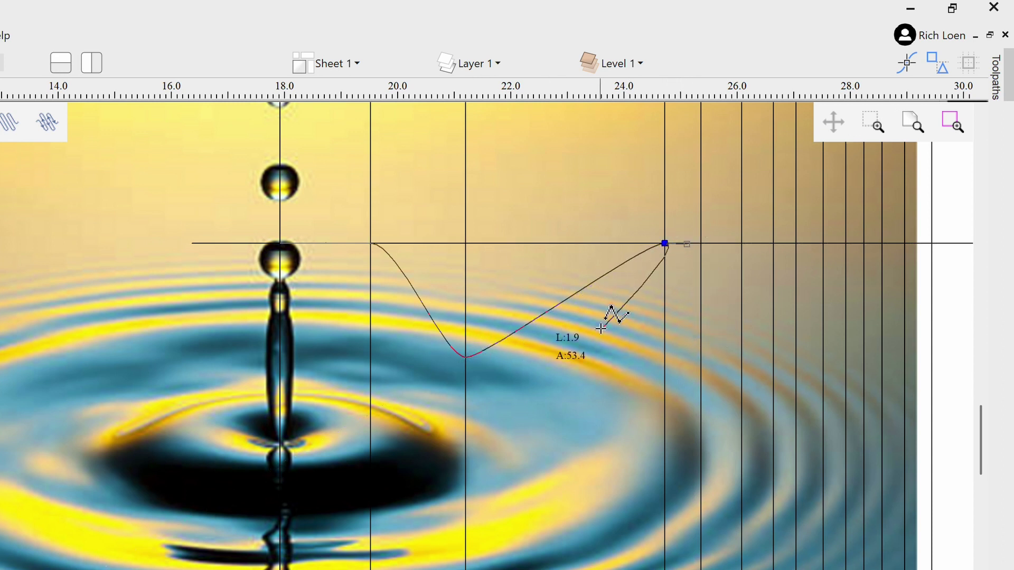
pyautogui.click(700, 321)
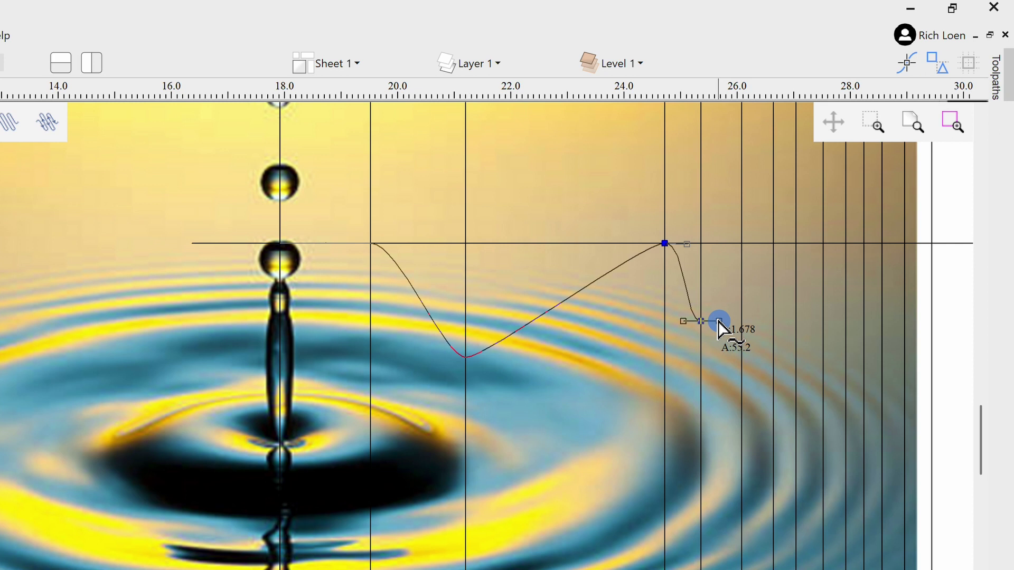
pyautogui.click(740, 243)
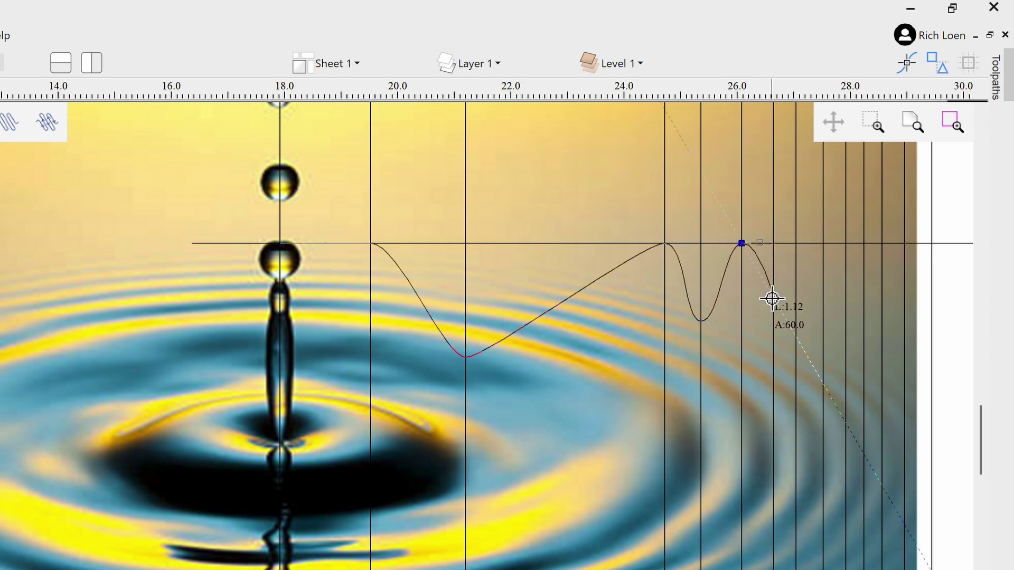
pyautogui.click(772, 300)
pyautogui.scroll(3, 797, 287)
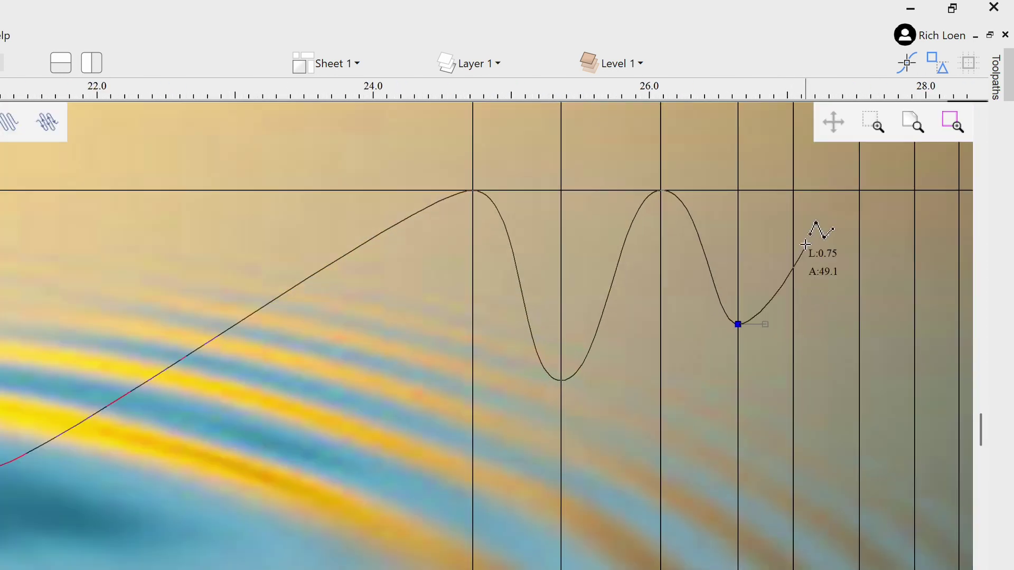
pyautogui.click(794, 191)
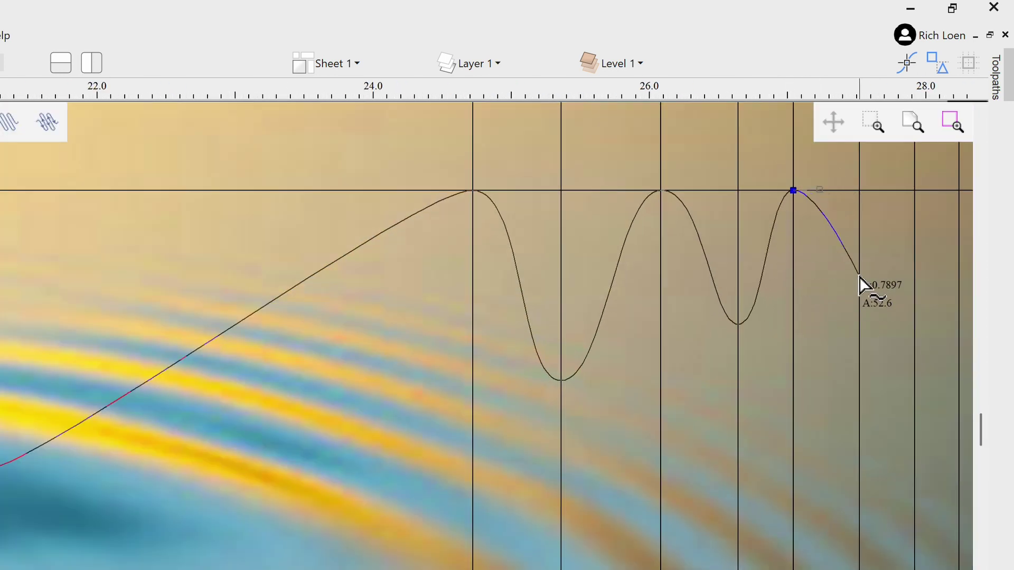
pyautogui.click(864, 284)
# Step: Shape the shallower later dips with smooth tangents, finishing flat on the line
pyautogui.moveTo(864, 284); pyautogui.dragTo(539, 290, button='middle')
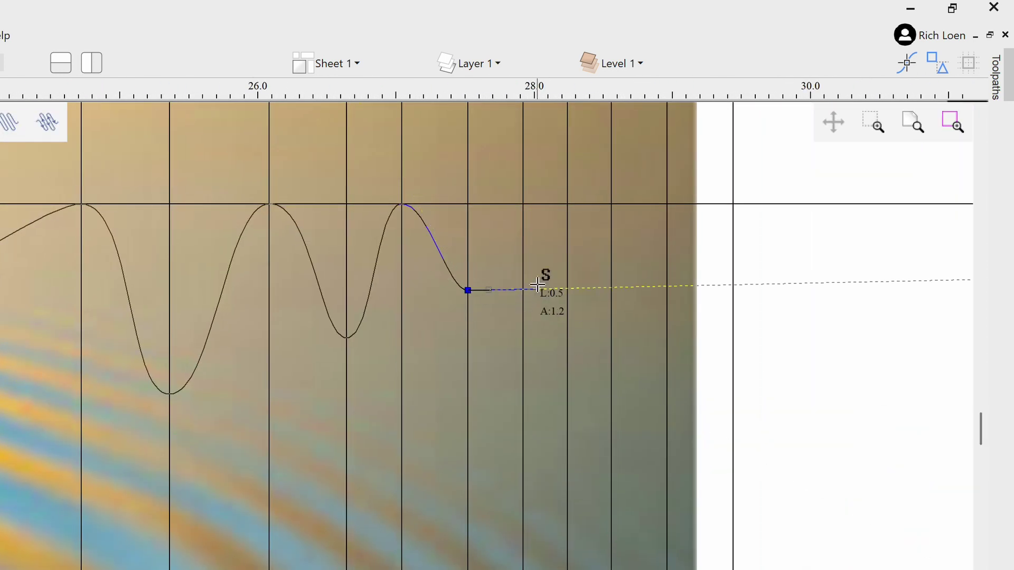
pyautogui.moveTo(525, 217); pyautogui.dragTo(545, 221)
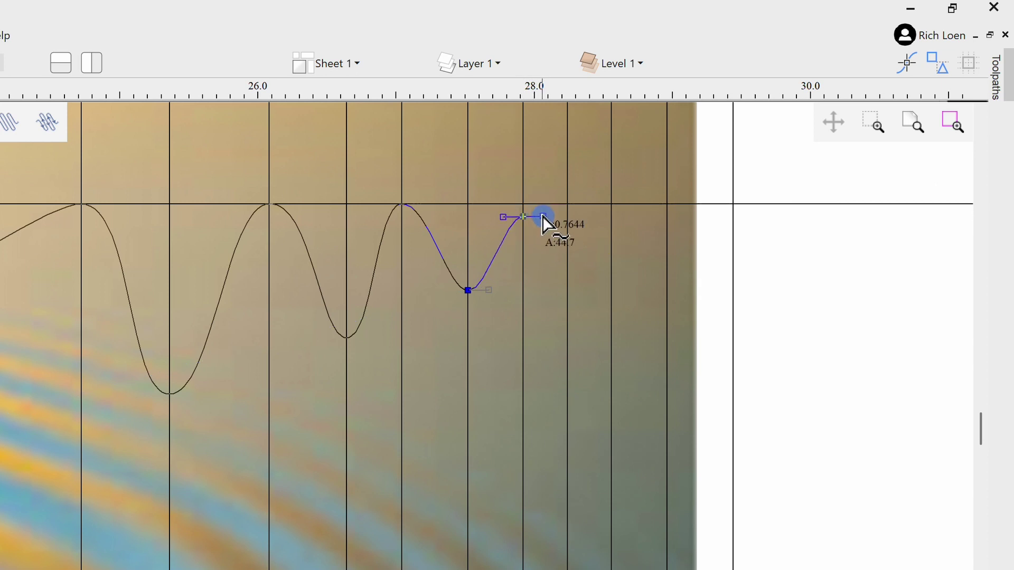
pyautogui.click(568, 272)
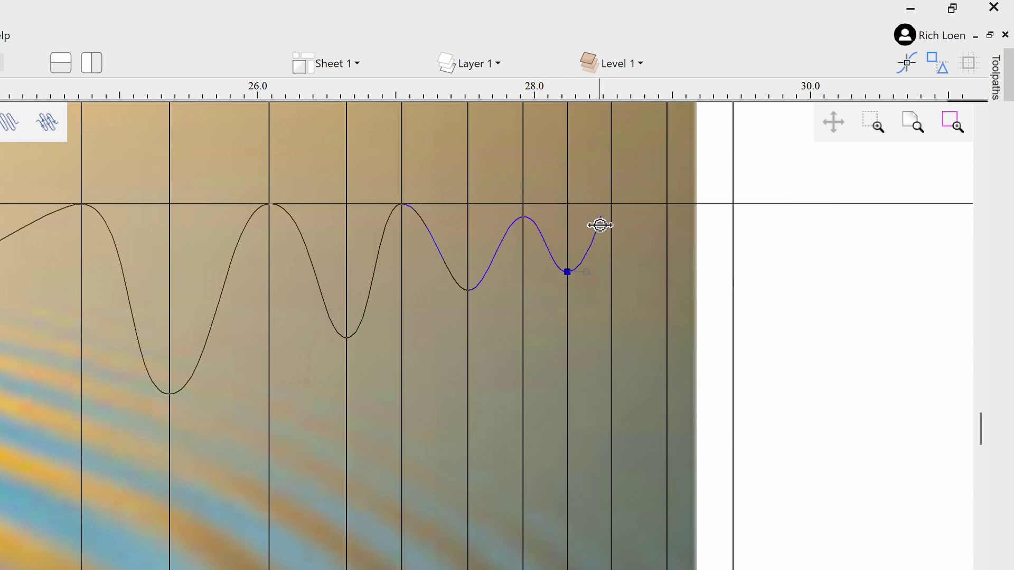
pyautogui.click(612, 206)
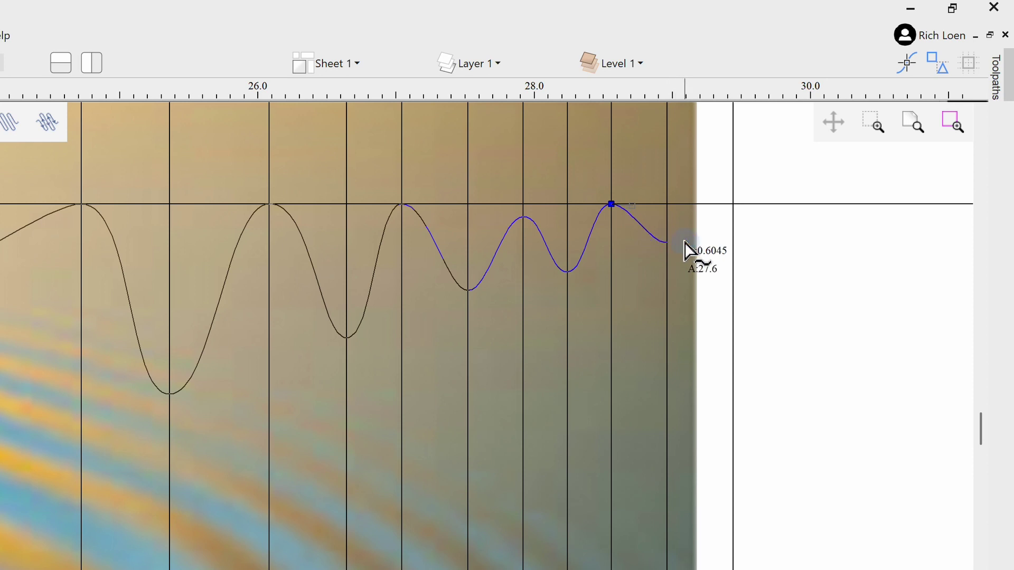
pyautogui.click(667, 238)
pyautogui.moveTo(732, 207); pyautogui.dragTo(763, 208)
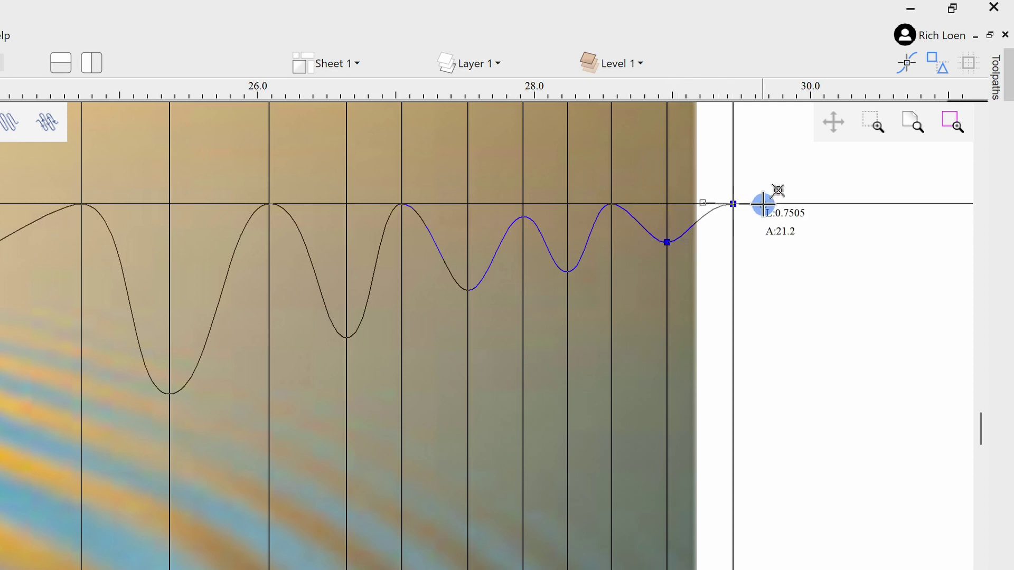
pyautogui.click(807, 204)
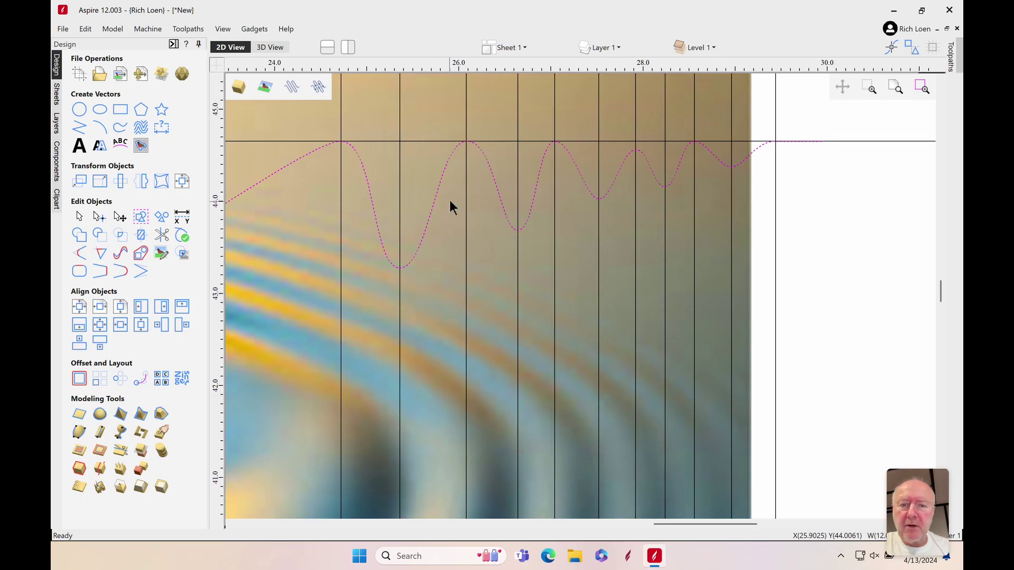
pyautogui.scroll(3, 414, 236)
pyautogui.scroll(-4, 413, 236)
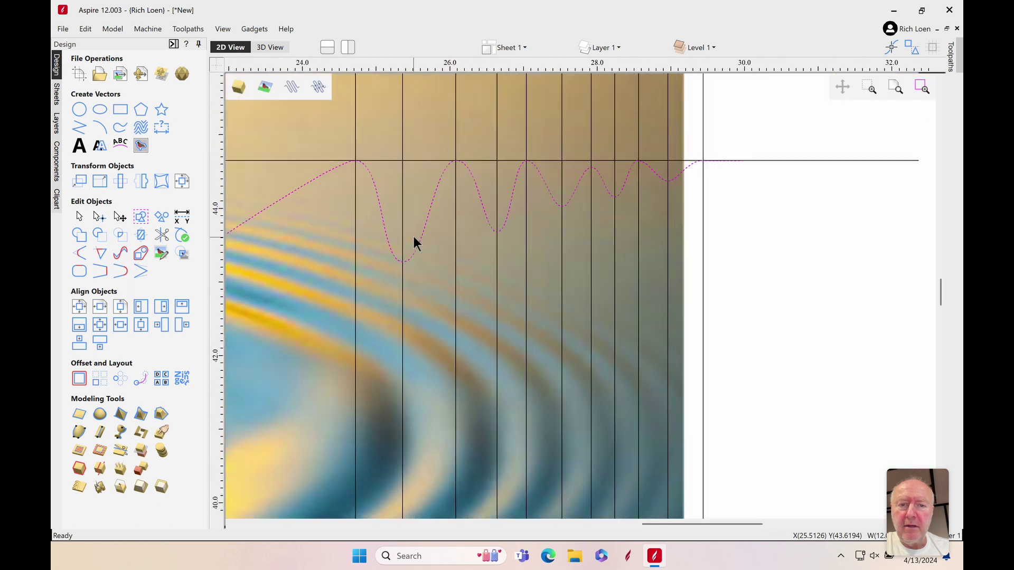
pyautogui.scroll(-2, 414, 236)
pyautogui.scroll(-2, 345, 255)
pyautogui.scroll(1, 345, 255)
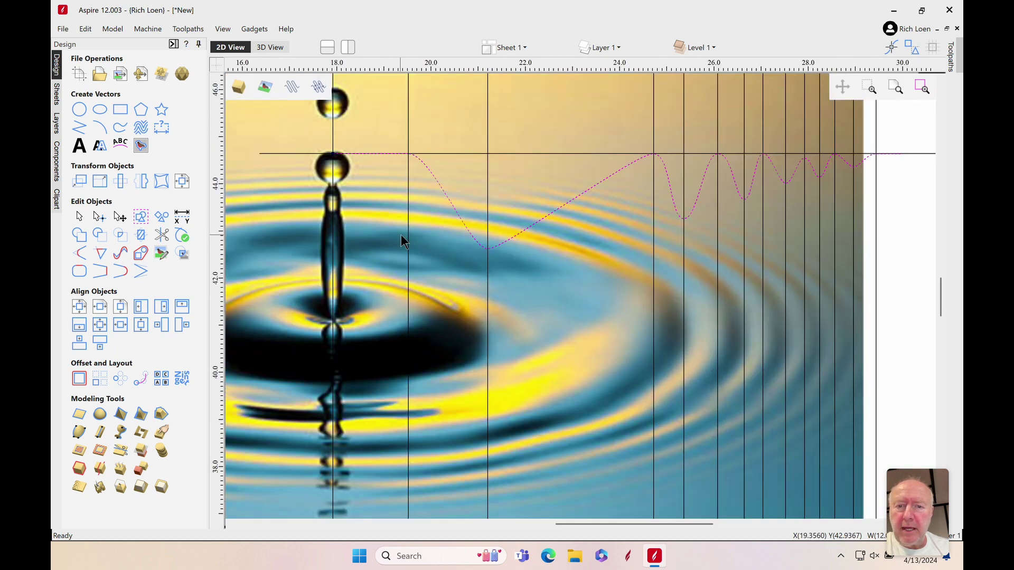
pyautogui.click(888, 253)
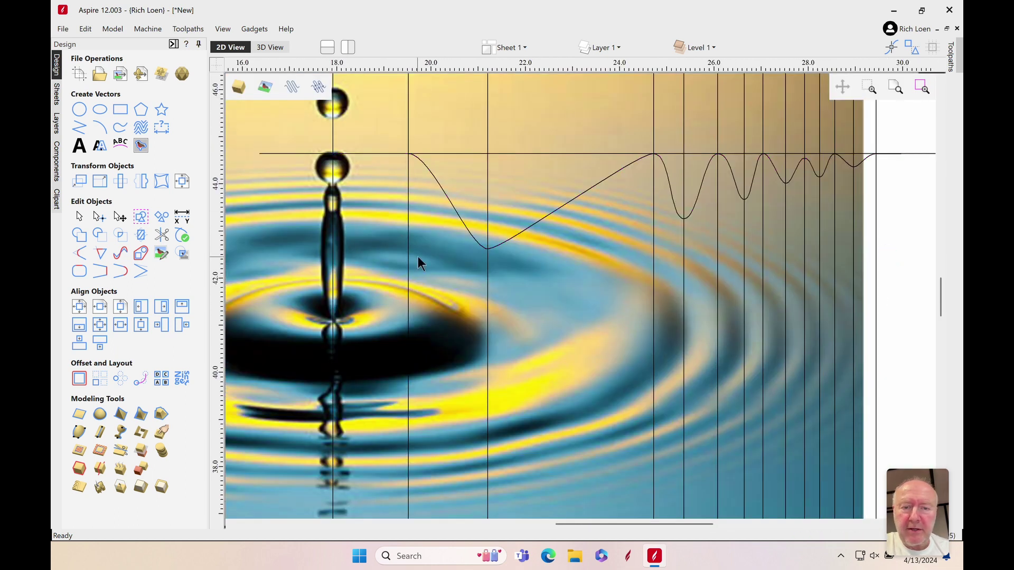
pyautogui.click(476, 249)
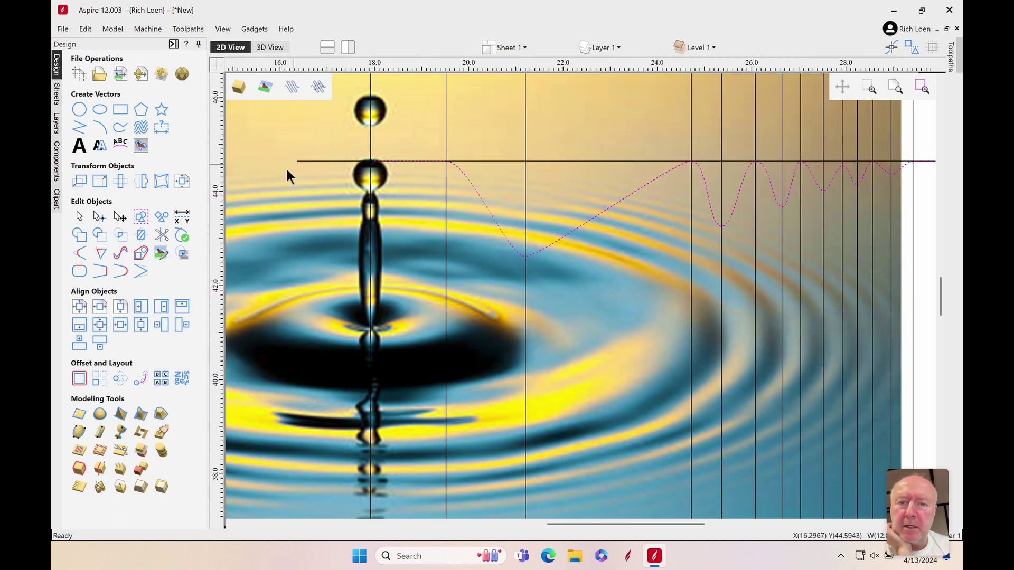
pyautogui.click(603, 49)
pyautogui.click(606, 79)
pyautogui.scroll(-1, 515, 313)
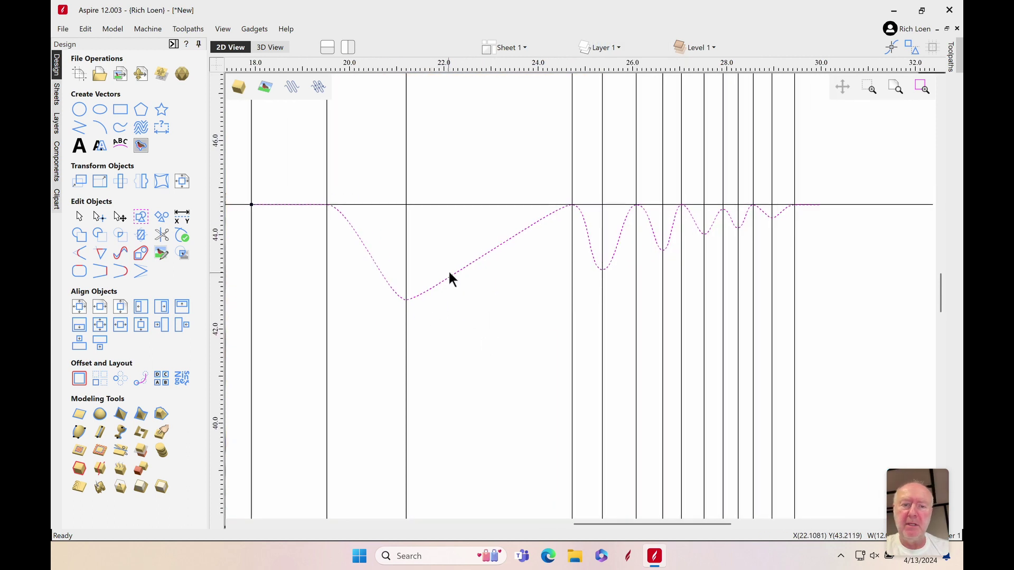
# Step: Enter node editing on the waveform and lengthen the smooth approach into the second dip
pyautogui.click(100, 217)
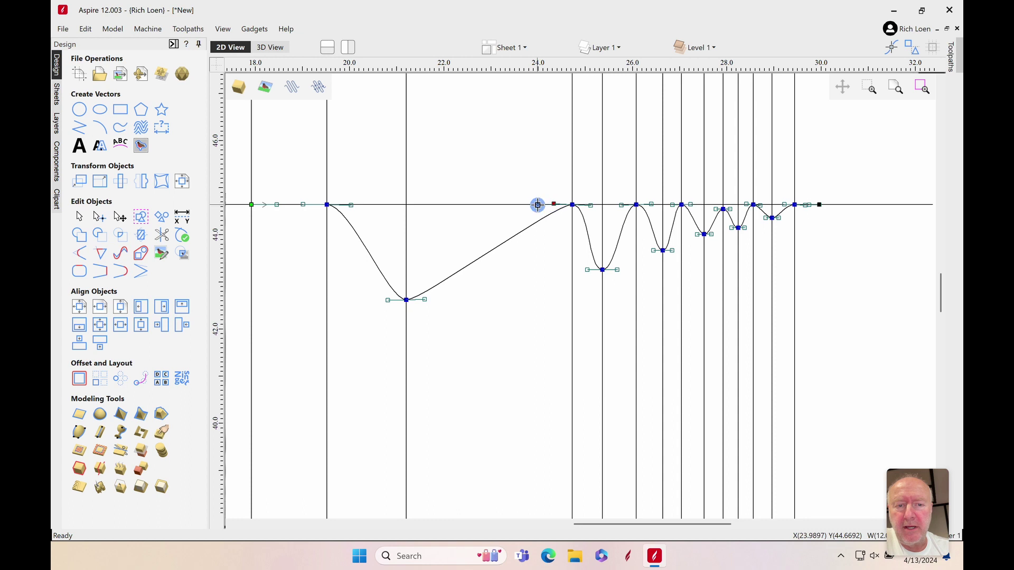
pyautogui.moveTo(553, 204); pyautogui.dragTo(521, 205)
# Step: Widen the first dip's sides and raise the first and second dips shallower
pyautogui.moveTo(423, 301); pyautogui.dragTo(456, 301)
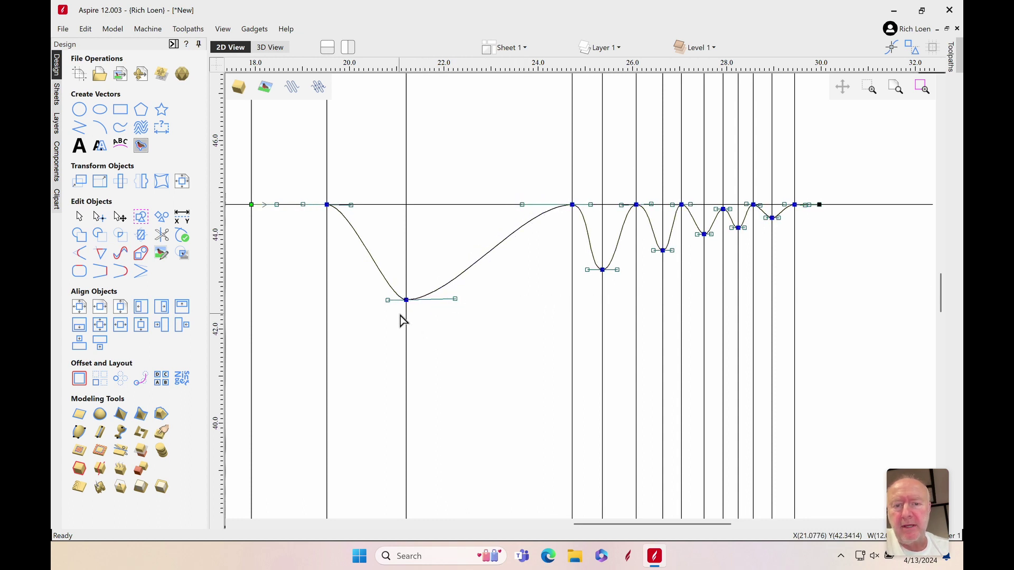
pyautogui.moveTo(386, 300); pyautogui.dragTo(368, 300)
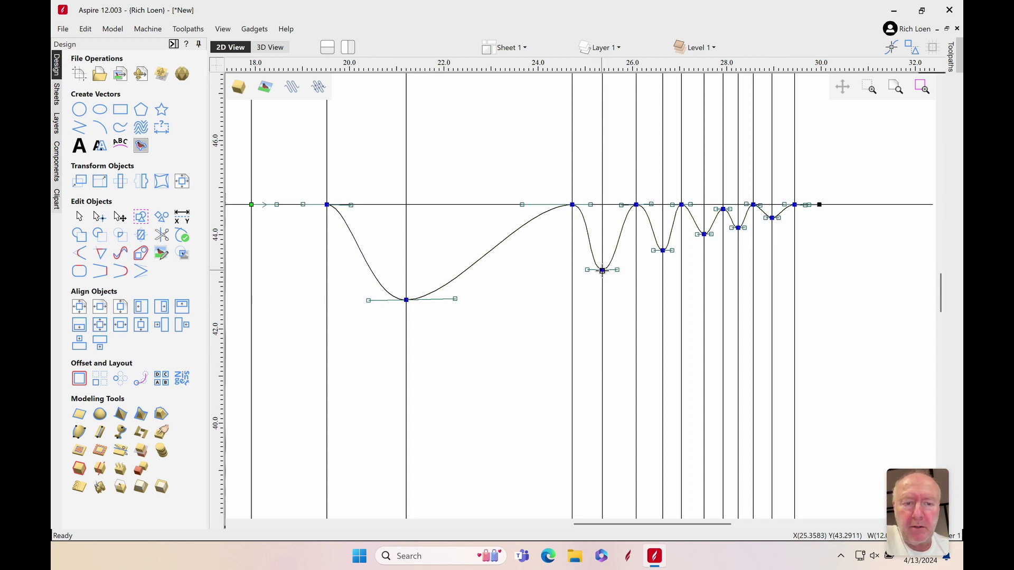
pyautogui.moveTo(602, 271); pyautogui.dragTo(604, 250)
pyautogui.moveTo(406, 300); pyautogui.dragTo(407, 260)
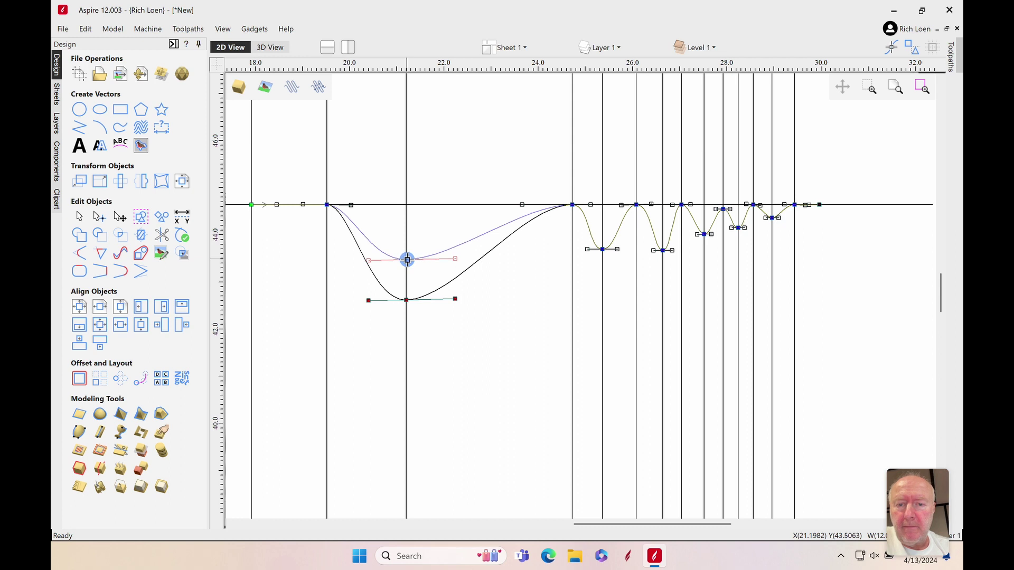
pyautogui.moveTo(407, 260); pyautogui.dragTo(407, 260)
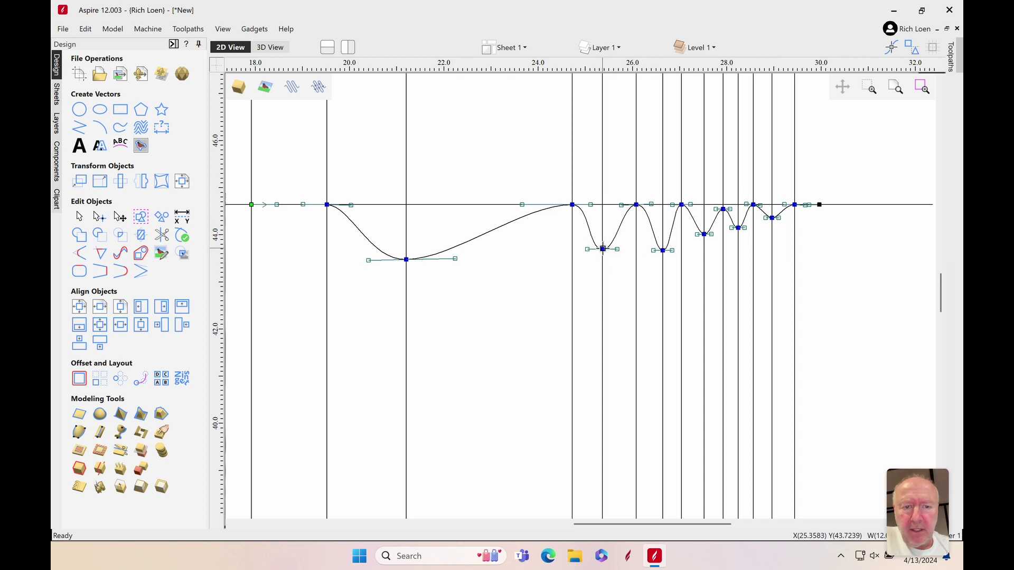
pyautogui.moveTo(602, 249); pyautogui.dragTo(602, 236)
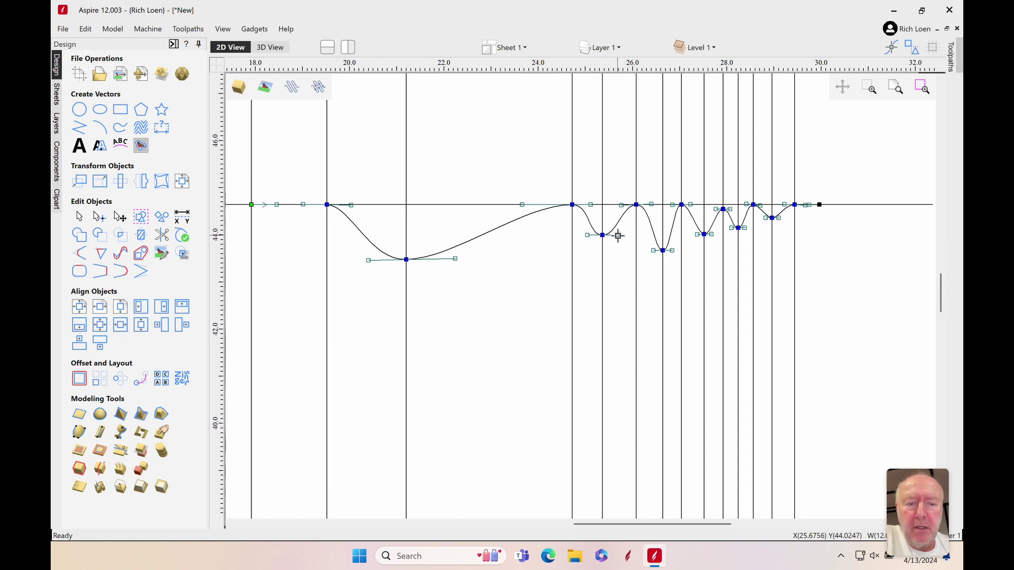
pyautogui.moveTo(617, 235); pyautogui.dragTo(622, 235)
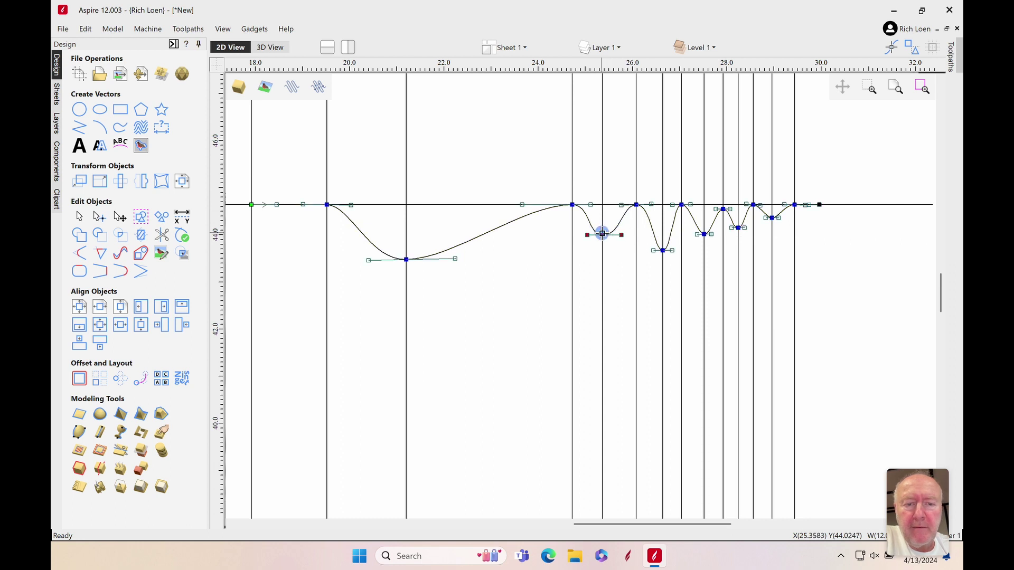
pyautogui.moveTo(602, 233); pyautogui.dragTo(603, 227)
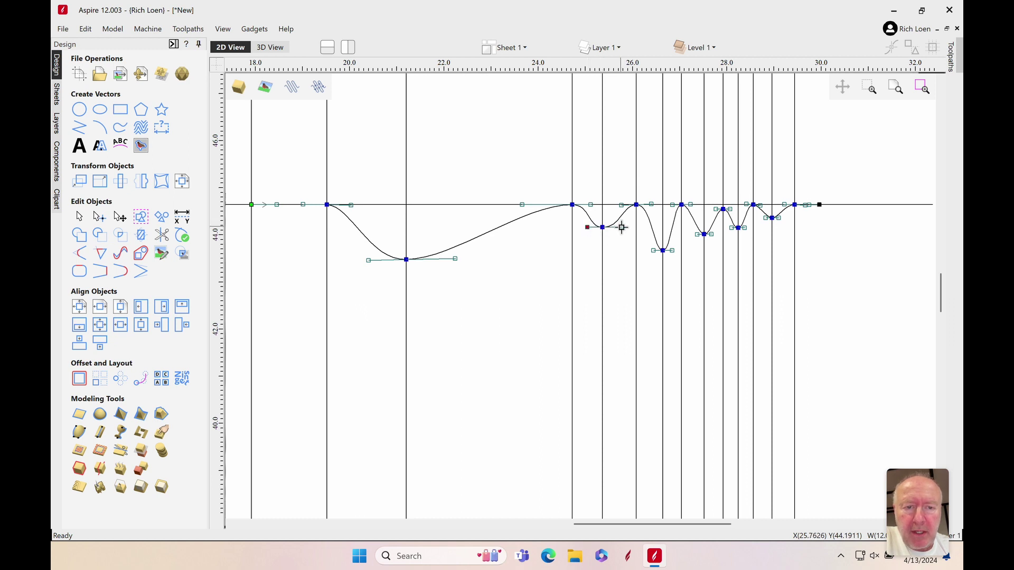
# Step: Adjust the second dip's handles, widen the third dip, and raise the first dip further
pyautogui.click(623, 227)
pyautogui.moveTo(588, 229); pyautogui.dragTo(584, 229)
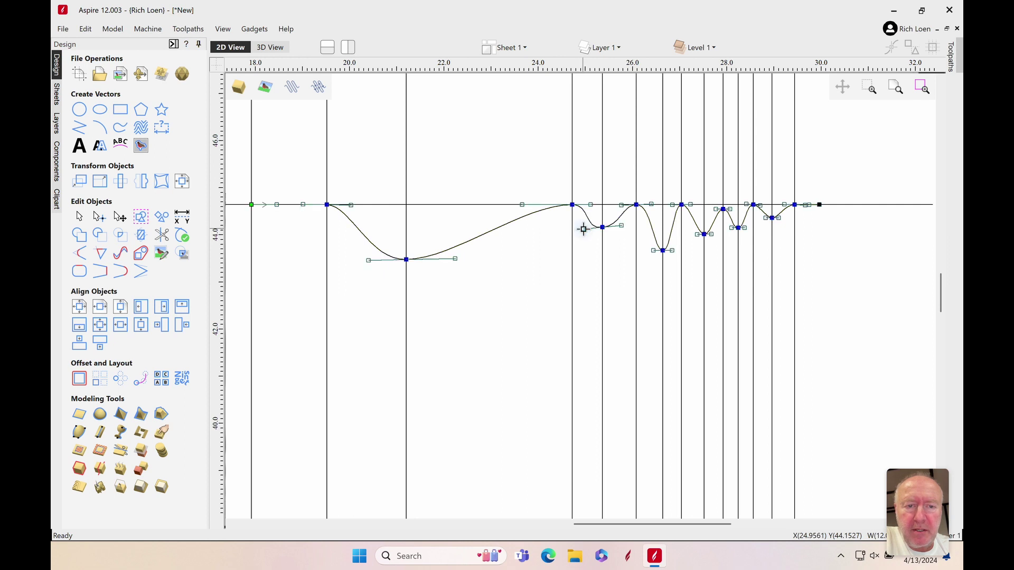
pyautogui.moveTo(622, 226); pyautogui.dragTo(623, 222)
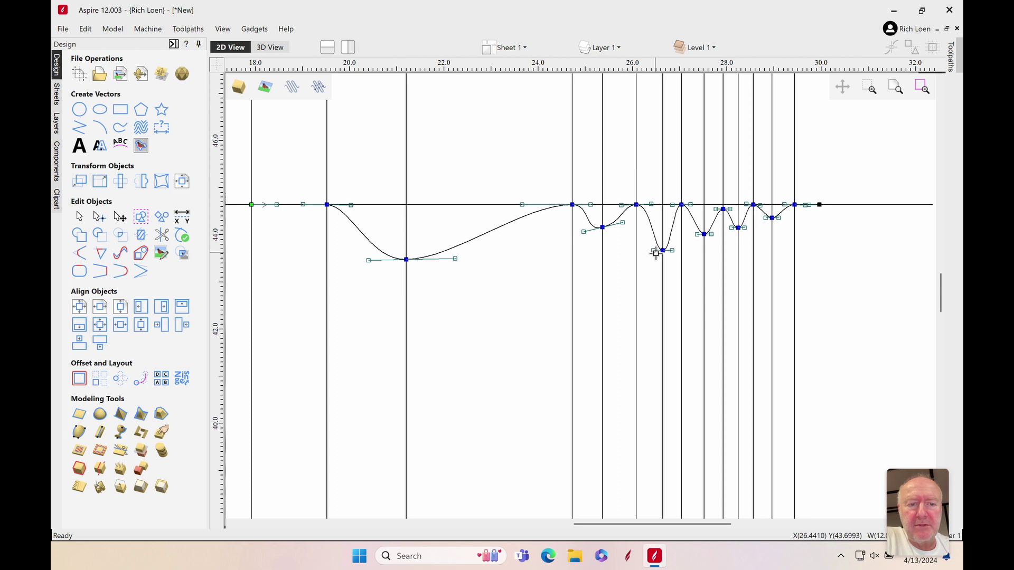
pyautogui.moveTo(654, 250); pyautogui.dragTo(664, 220)
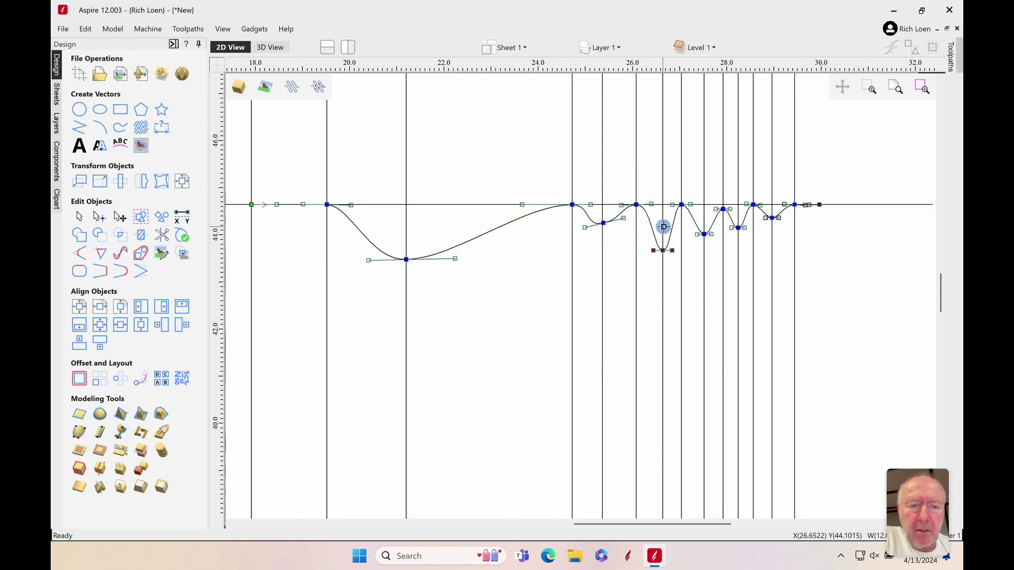
pyautogui.click(408, 258)
pyautogui.moveTo(408, 257); pyautogui.dragTo(408, 240)
pyautogui.click(663, 218)
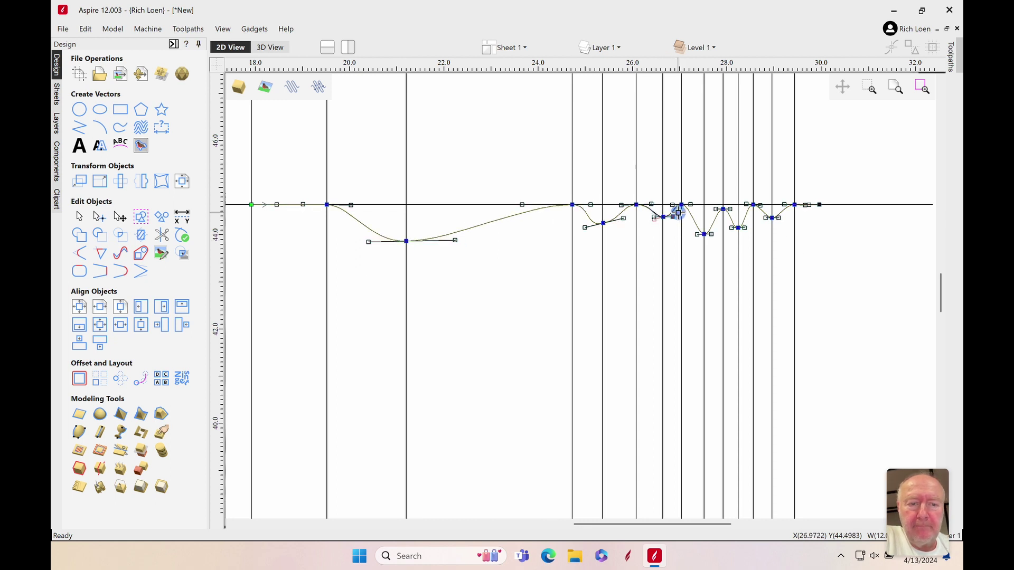
# Step: Flatten one more dip, then box-select the right-hand ripple nodes and nudge them down
pyautogui.moveTo(655, 219); pyautogui.dragTo(645, 220)
pyautogui.moveTo(705, 235); pyautogui.dragTo(704, 214)
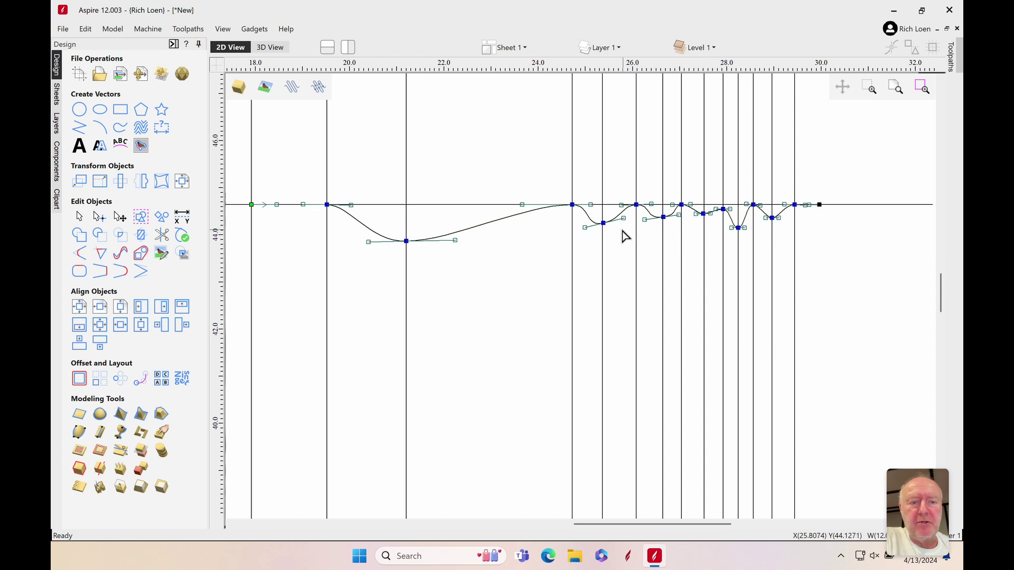
pyautogui.moveTo(563, 215); pyautogui.dragTo(805, 244)
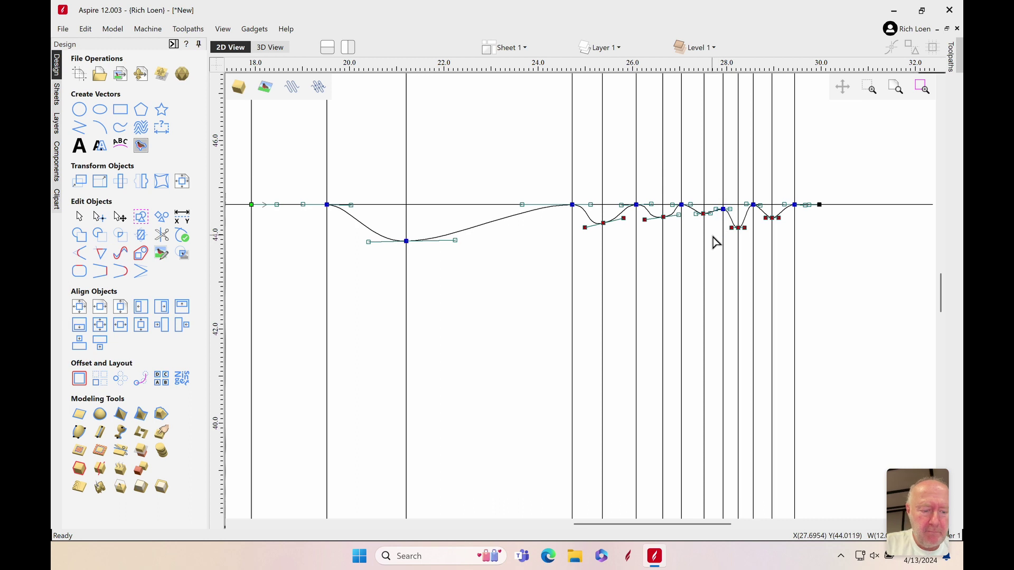
pyautogui.press('Down')
pyautogui.press('Down')
pyautogui.press('Down')
# Step: Re-enter node editing and smooth the Bezier handles around a dip and its rising side
pyautogui.click(680, 257)
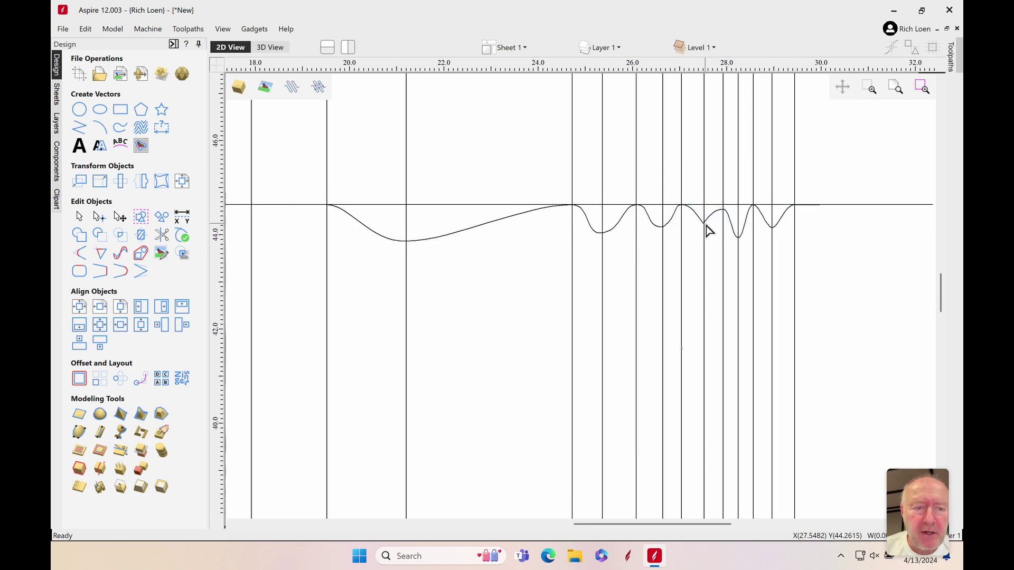
pyautogui.doubleClick(706, 228)
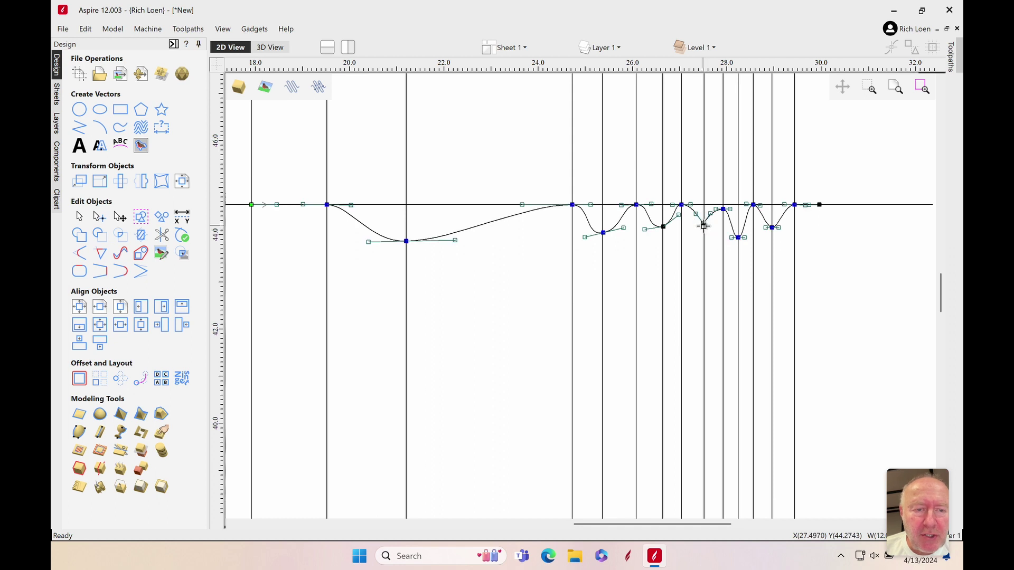
pyautogui.scroll(3, 700, 221)
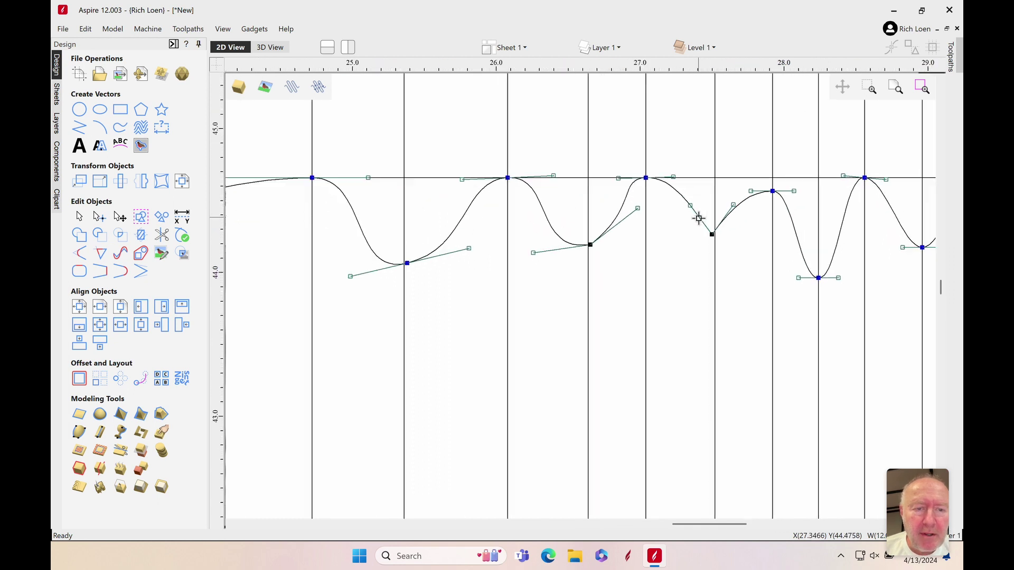
pyautogui.scroll(2, 700, 221)
pyautogui.moveTo(689, 203); pyautogui.dragTo(678, 239)
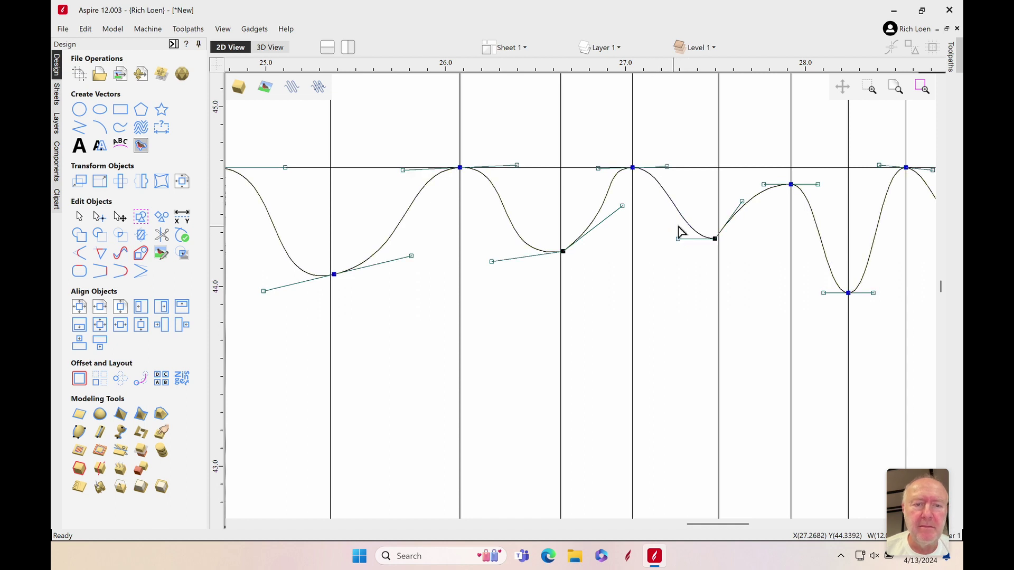
pyautogui.moveTo(742, 202); pyautogui.dragTo(751, 221)
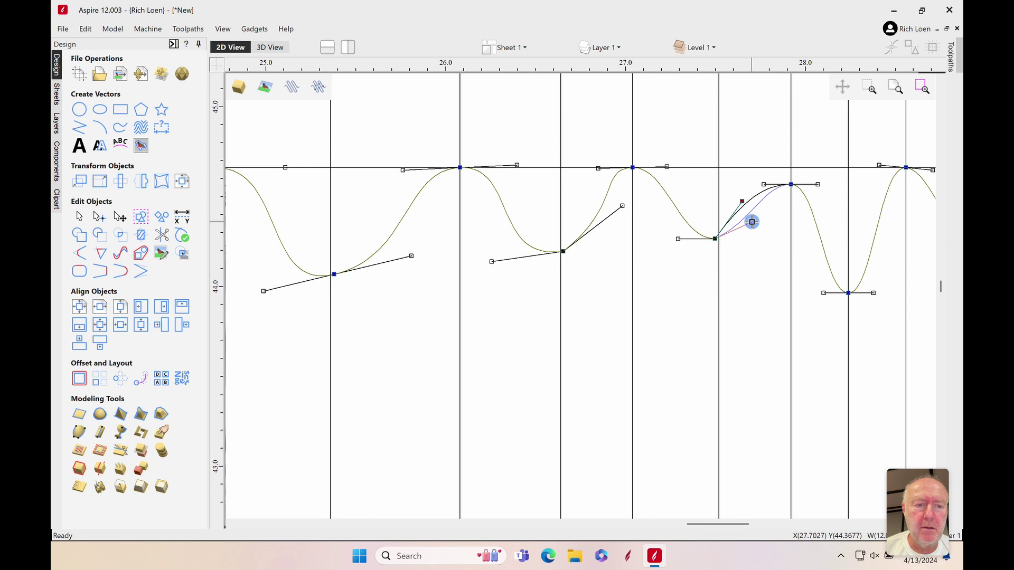
pyautogui.moveTo(752, 222); pyautogui.dragTo(759, 226)
pyautogui.moveTo(676, 240); pyautogui.dragTo(662, 234)
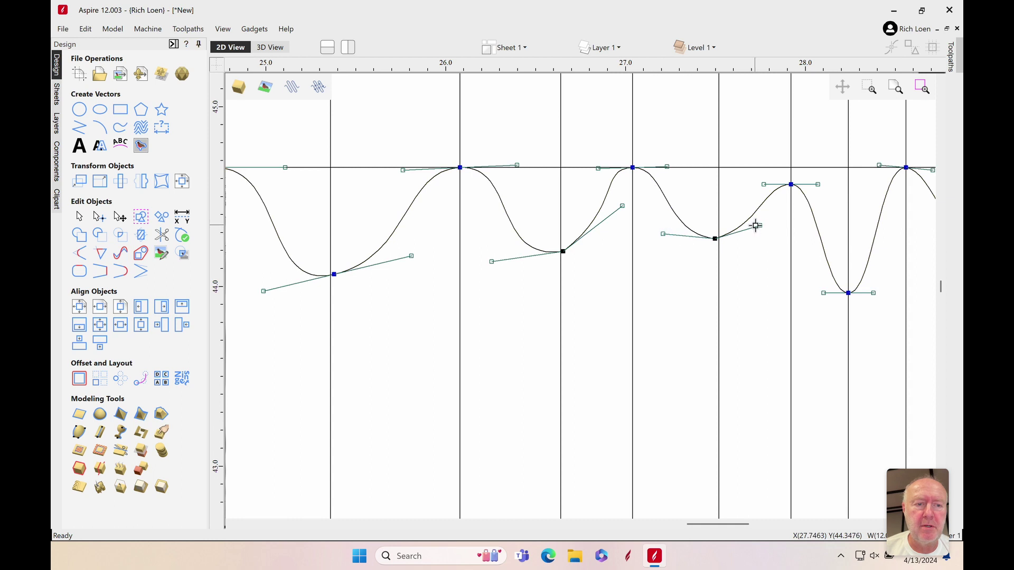
pyautogui.moveTo(758, 225)
pyautogui.mouseDown()
pyautogui.moveTo(765, 233)
pyautogui.moveTo(749, 240)
pyautogui.moveTo(718, 239)
pyautogui.mouseUp()
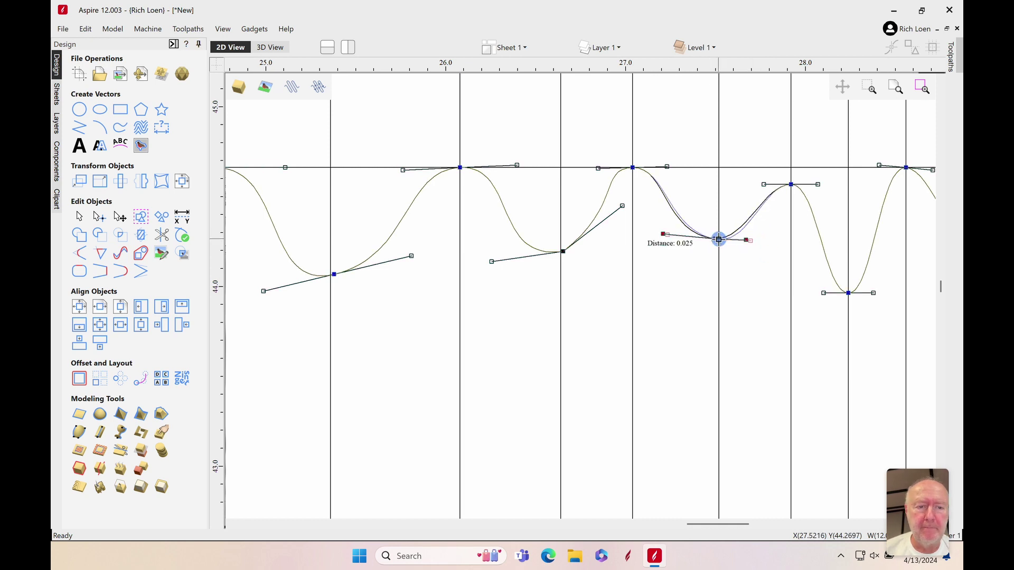
# Step: Raise the later dip nodes so the ripples grow shallower toward the right
pyautogui.moveTo(848, 293)
pyautogui.mouseDown()
pyautogui.moveTo(848, 227)
pyautogui.moveTo(808, 226)
pyautogui.mouseUp()
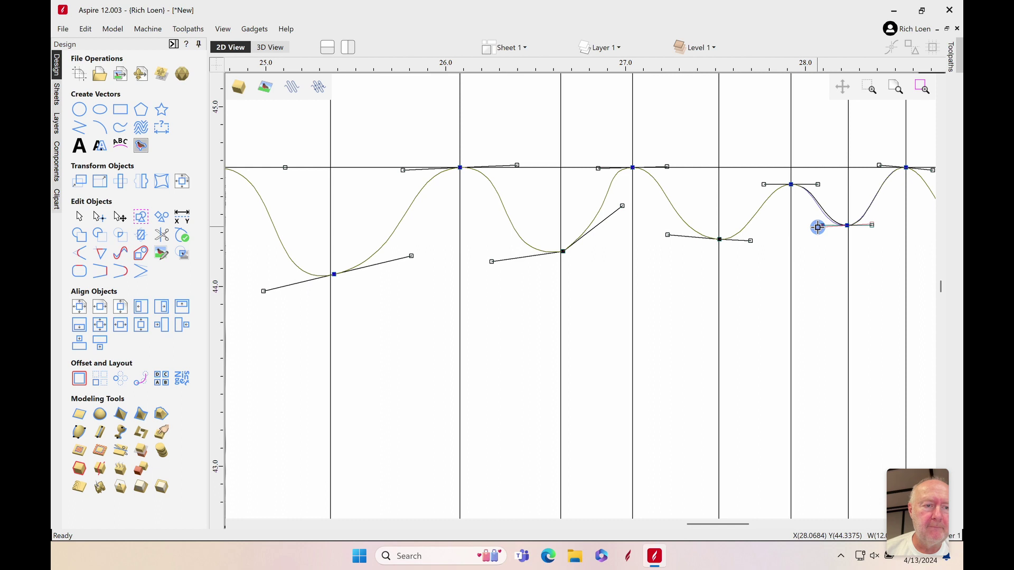
pyautogui.hscroll(2, 862, 297)
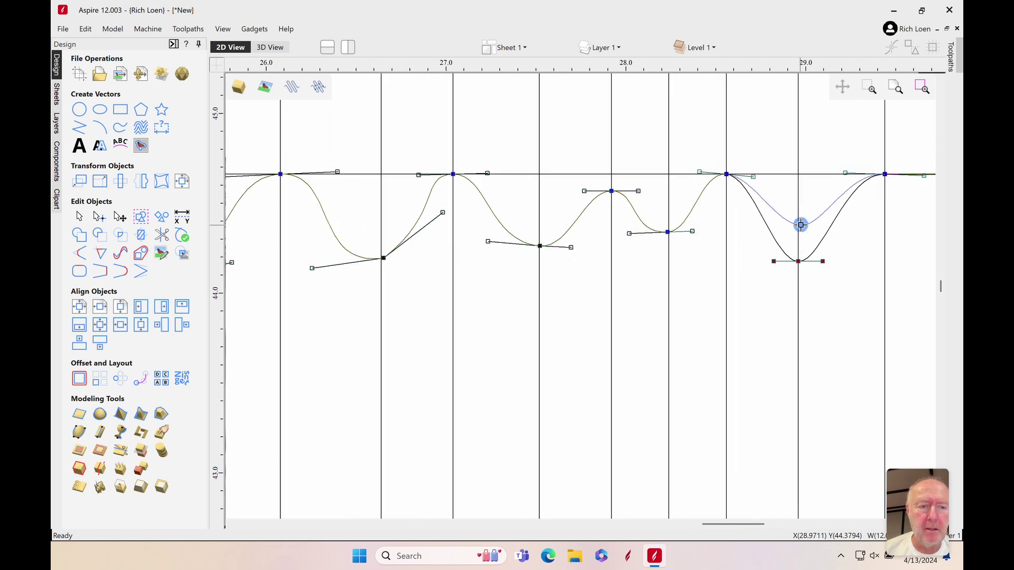
pyautogui.moveTo(798, 260); pyautogui.dragTo(797, 217)
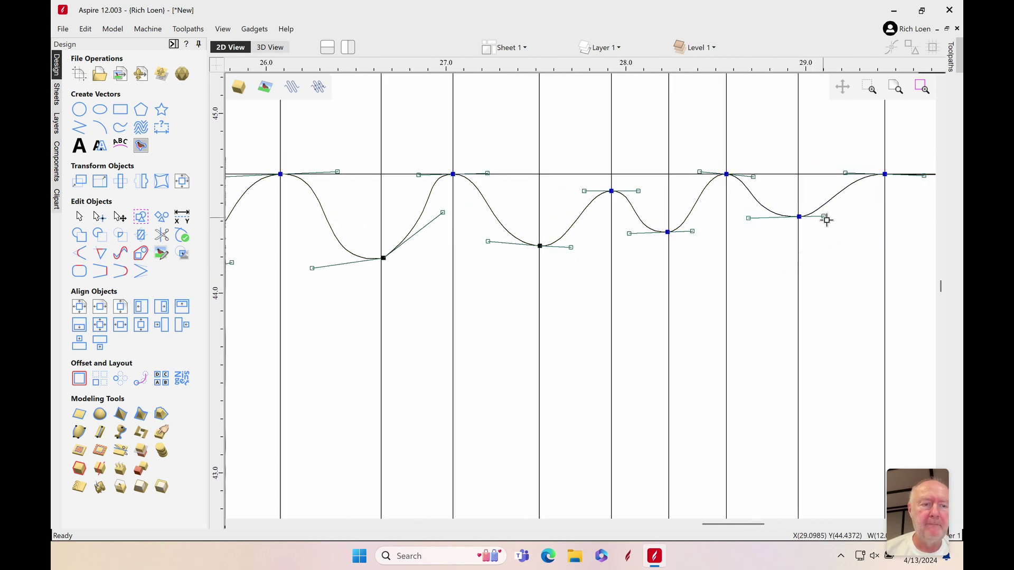
pyautogui.hscroll(-2, 824, 226)
pyautogui.moveTo(719, 160); pyautogui.dragTo(720, 161)
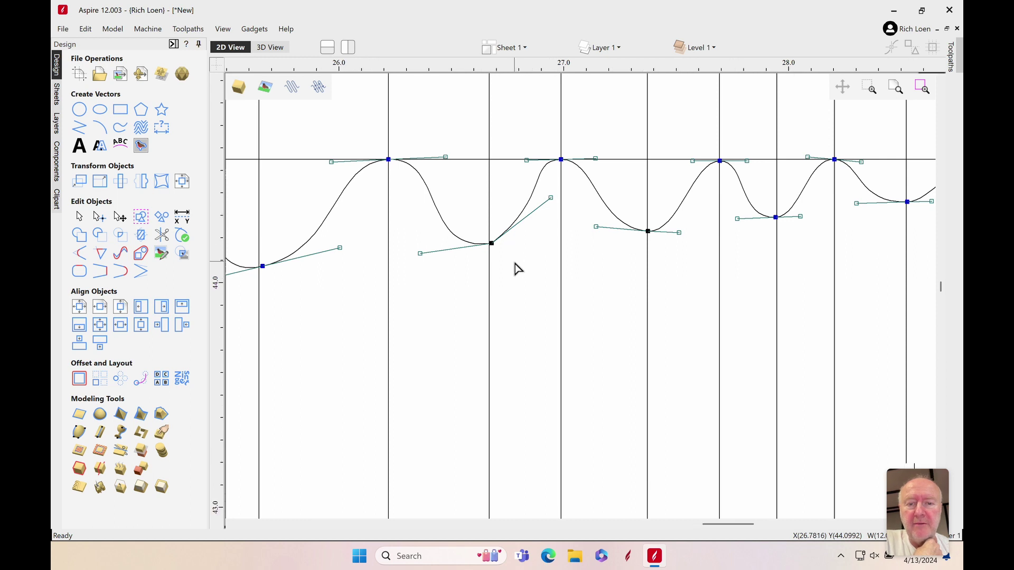
pyautogui.scroll(-2, 515, 268)
pyautogui.scroll(-2, 516, 269)
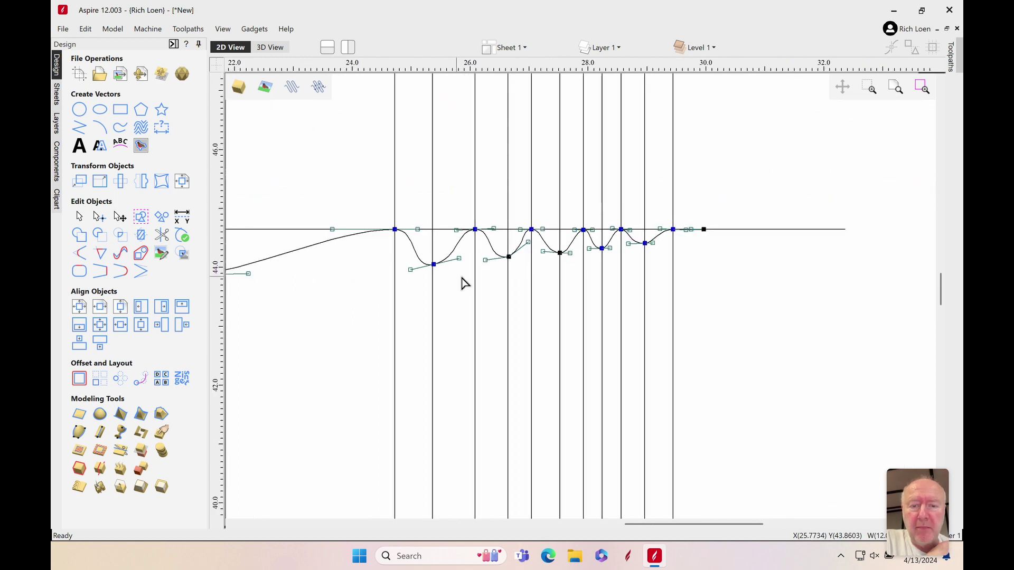
pyautogui.scroll(2, 433, 265)
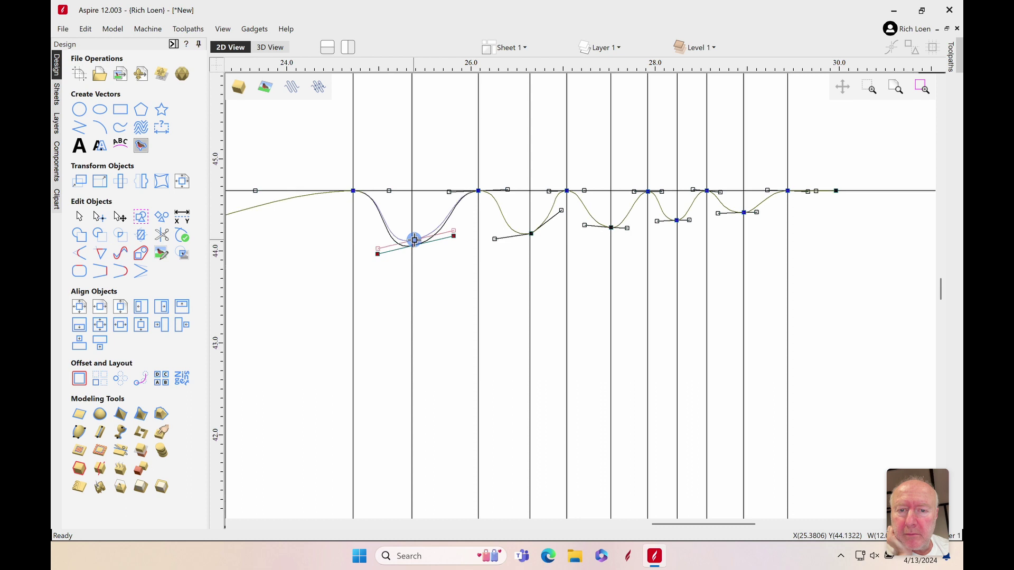
pyautogui.click(529, 232)
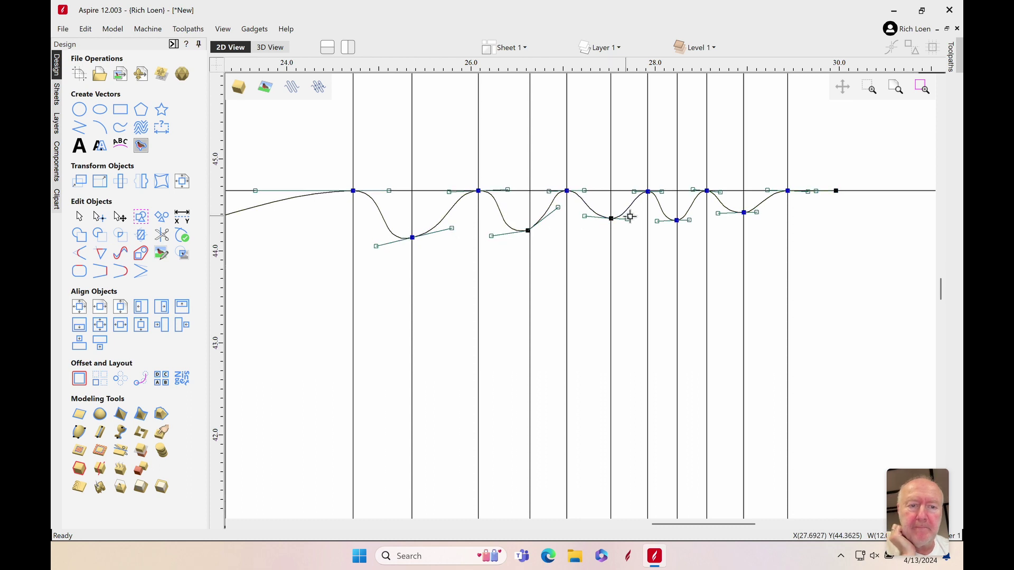
pyautogui.click(677, 220)
pyautogui.click(743, 213)
pyautogui.moveTo(743, 212); pyautogui.dragTo(743, 201)
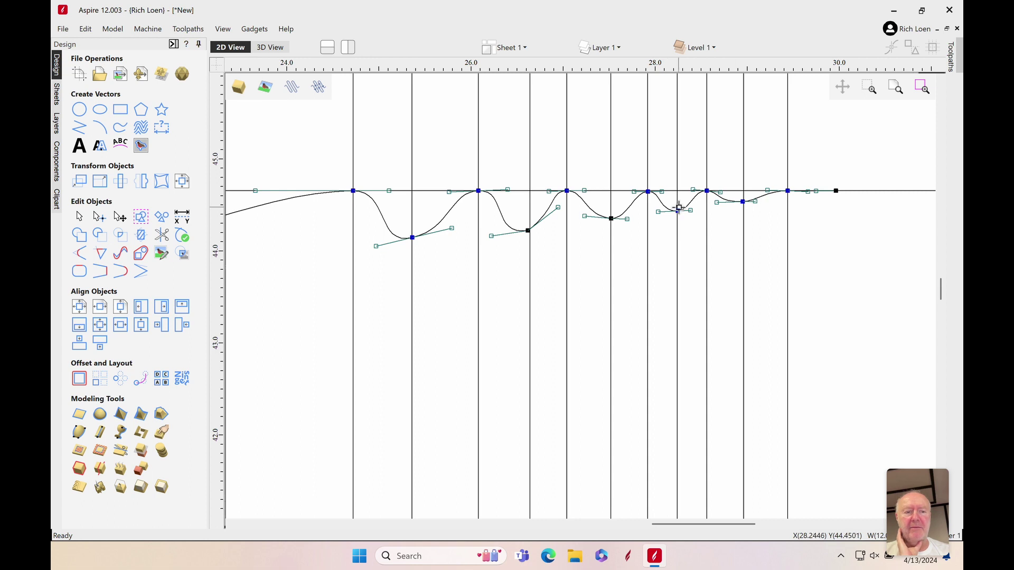
pyautogui.scroll(2, 414, 255)
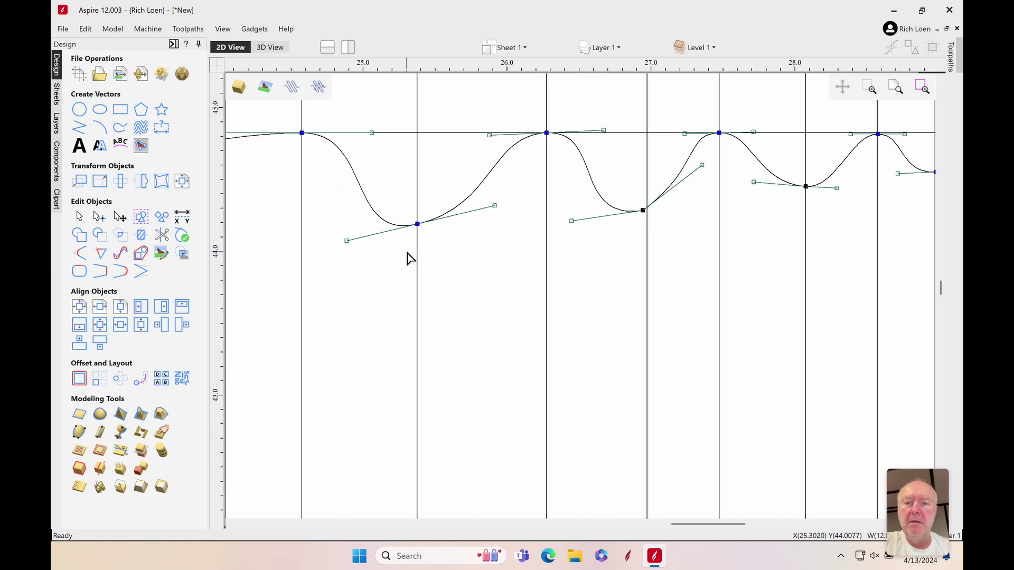
pyautogui.scroll(-5, 418, 317)
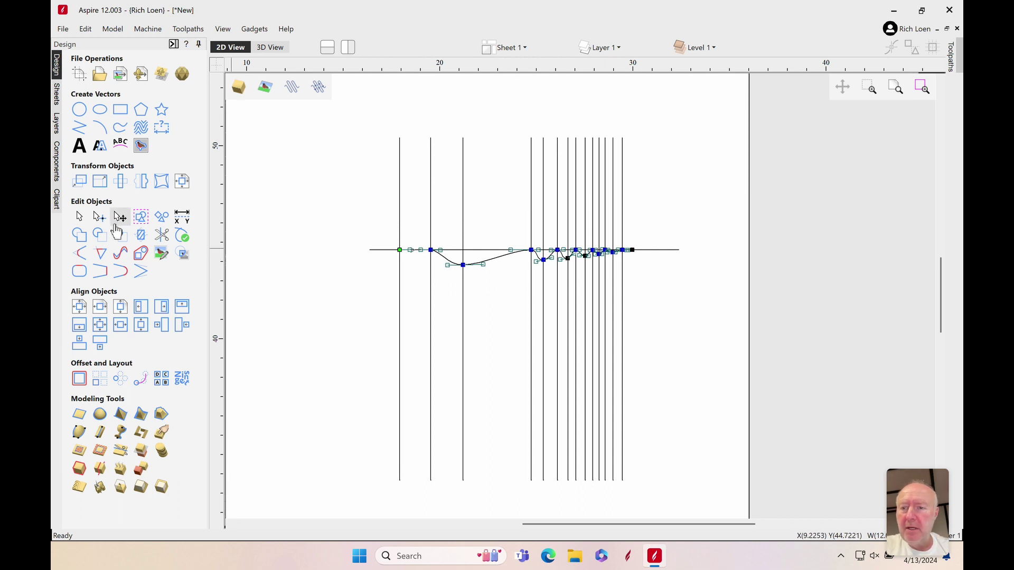
# Step: Select the finished waveform and nudge it up above the guide lines
pyautogui.click(80, 217)
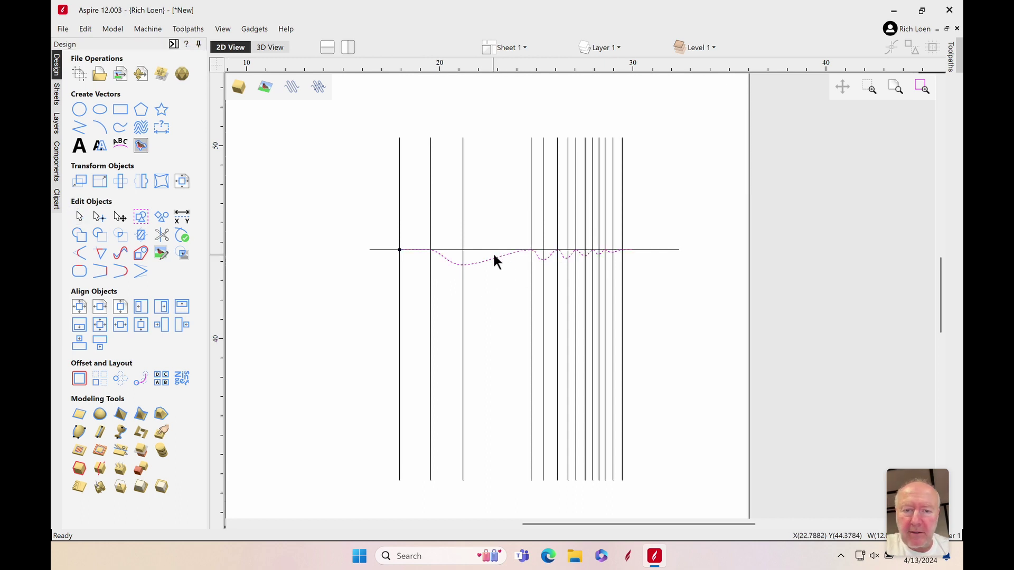
pyautogui.click(521, 278)
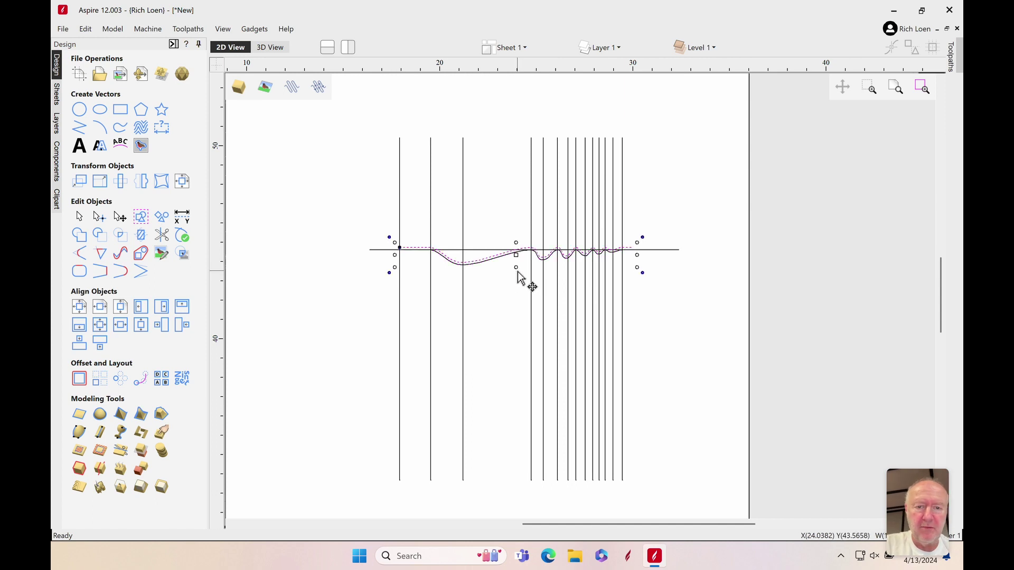
pyautogui.press('Up')
pyautogui.press('Up')
pyautogui.press('Up')
pyautogui.press('Up')
pyautogui.press('Up')
pyautogui.press('Up')
pyautogui.press('Up')
pyautogui.press('Up')
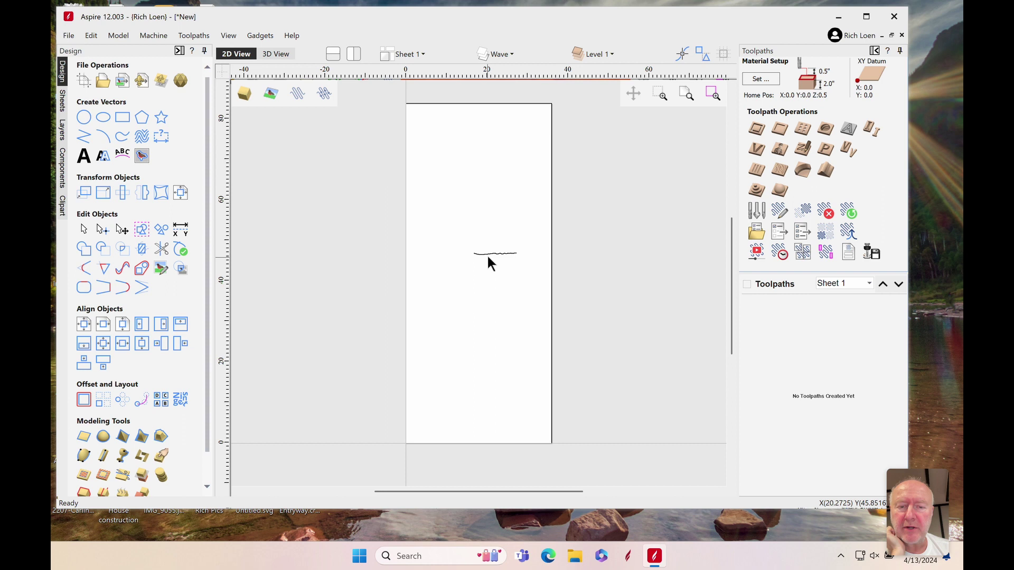
pyautogui.scroll(1, 487, 253)
pyautogui.scroll(1, 487, 252)
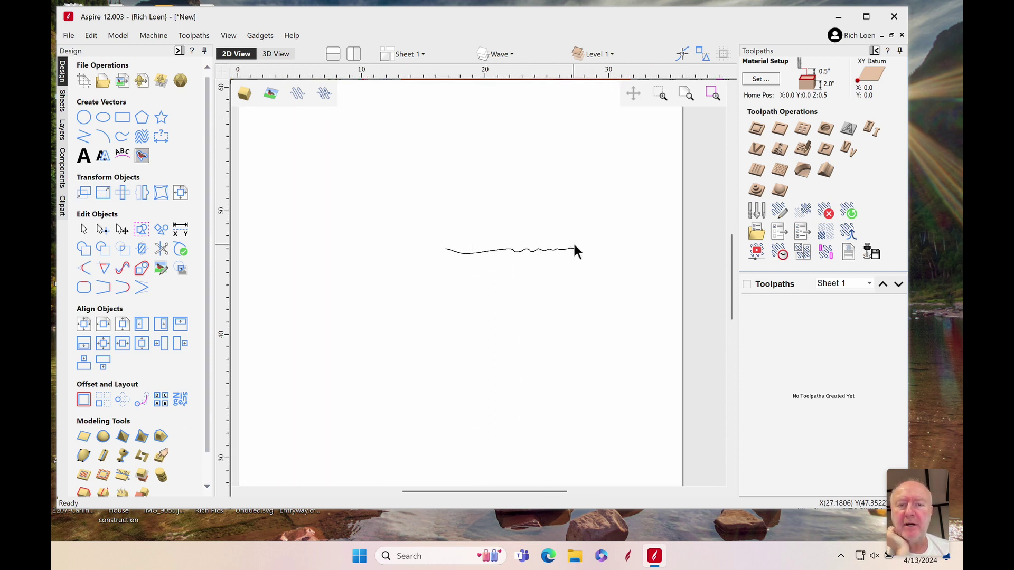
pyautogui.scroll(-1, 573, 246)
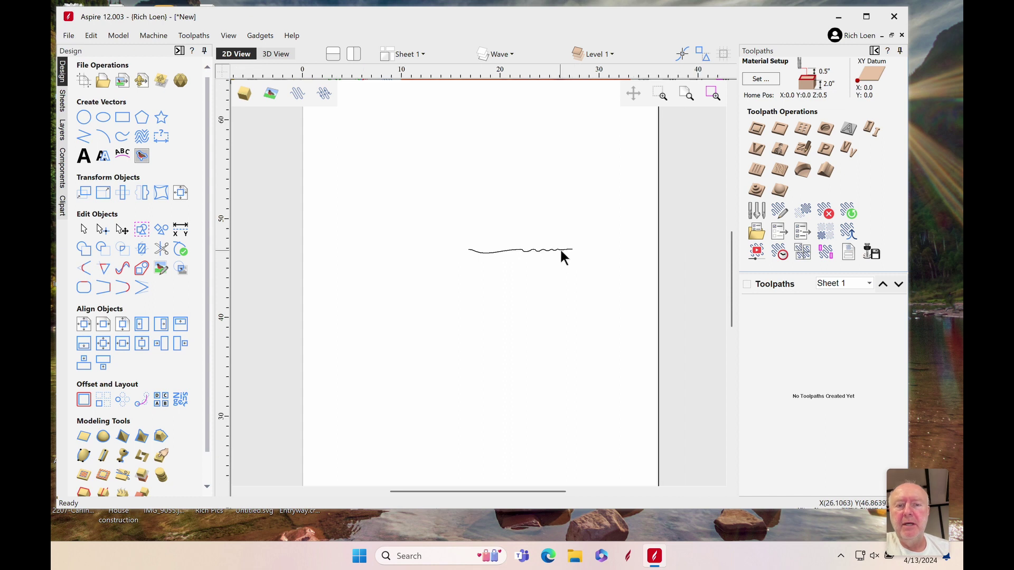
pyautogui.scroll(-2, 560, 248)
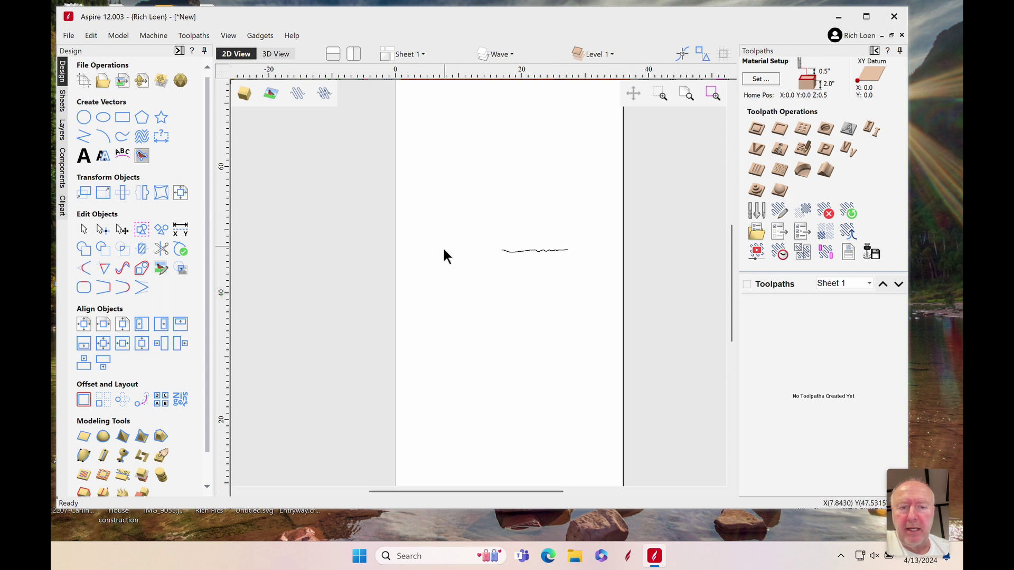
# Step: Select the small wavy curve on the door and open the Turn and Spin tool
pyautogui.click(528, 249)
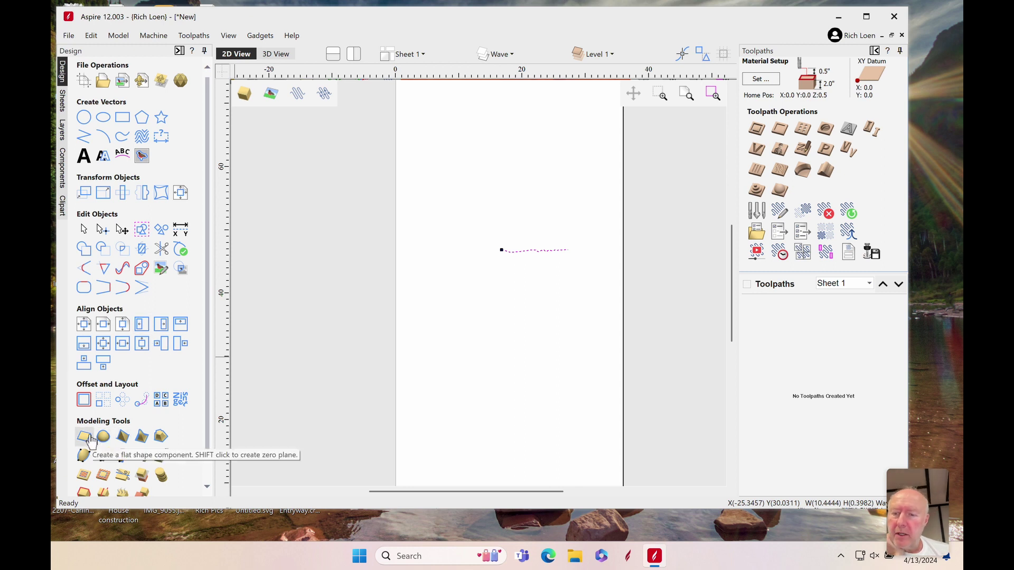
pyautogui.scroll(-1, 105, 441)
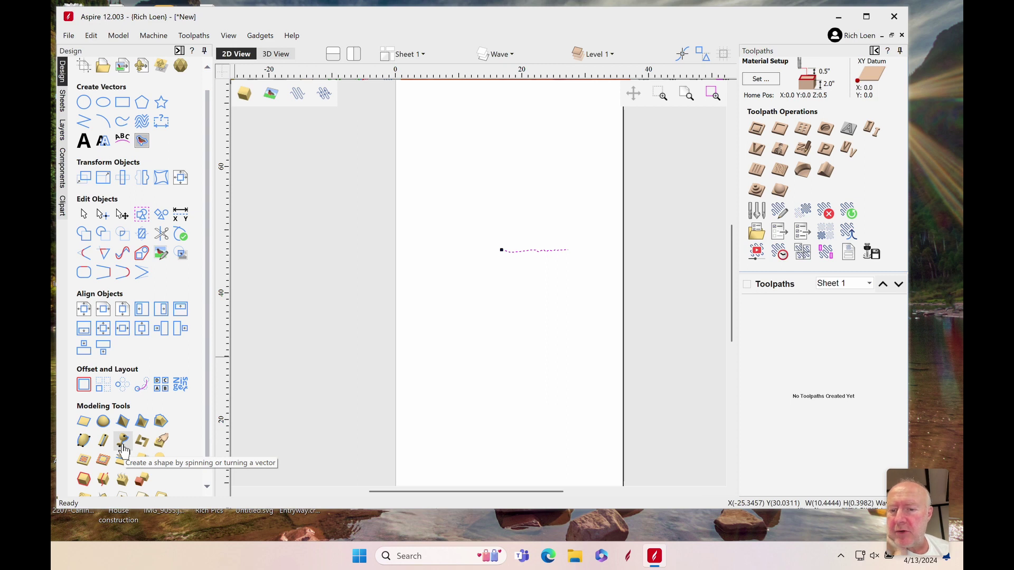
pyautogui.click(124, 442)
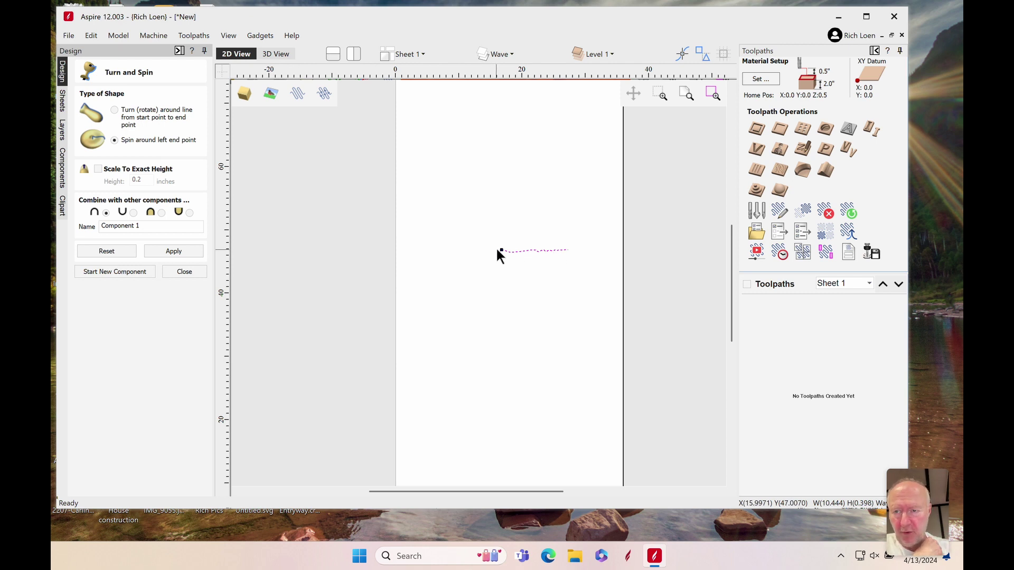
# Step: Spin around the left end point to create the ripple component, then view it in 3D
pyautogui.click(170, 252)
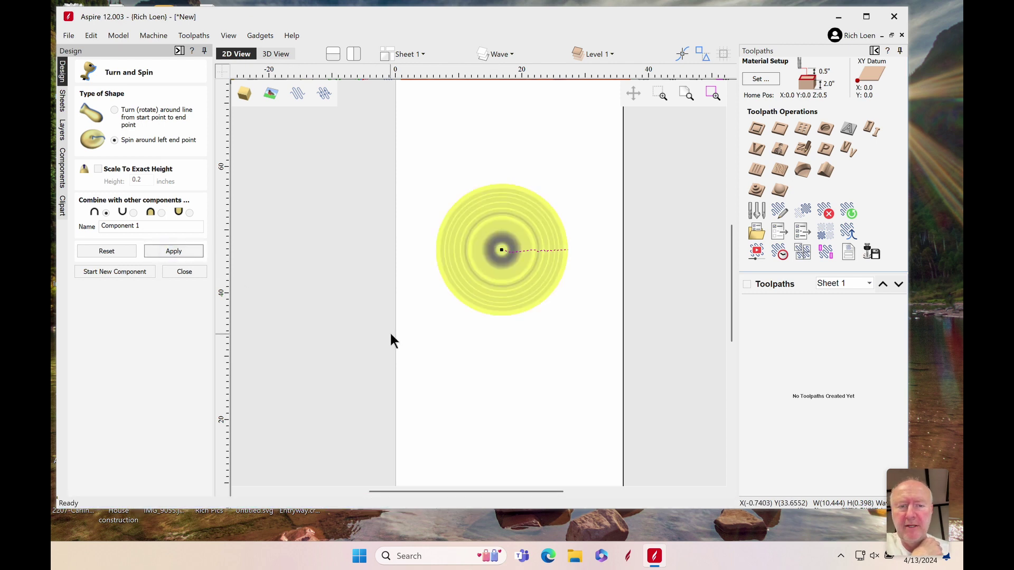
pyautogui.click(275, 54)
pyautogui.moveTo(490, 335); pyautogui.dragTo(551, 237)
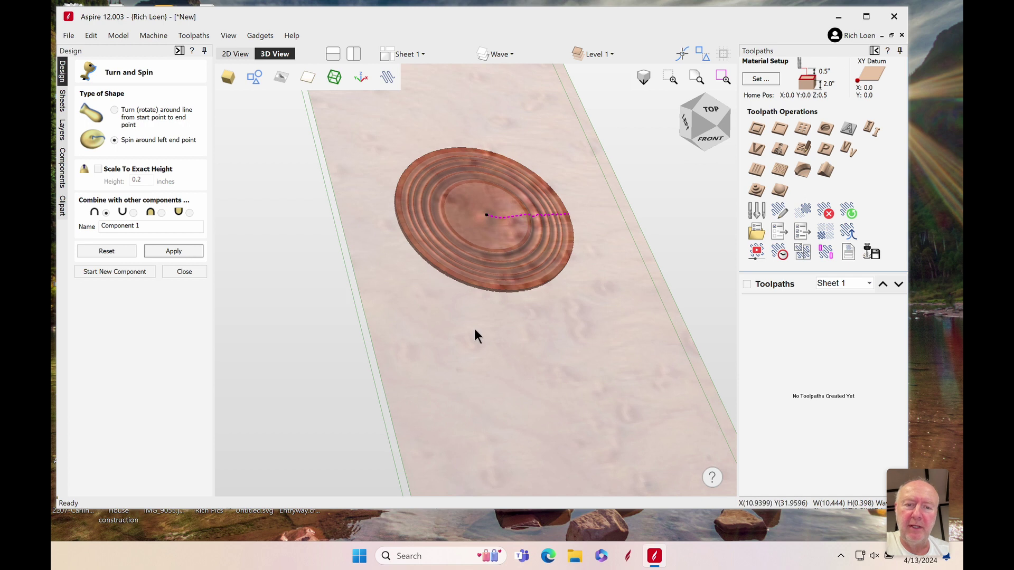
pyautogui.scroll(-5, 475, 370)
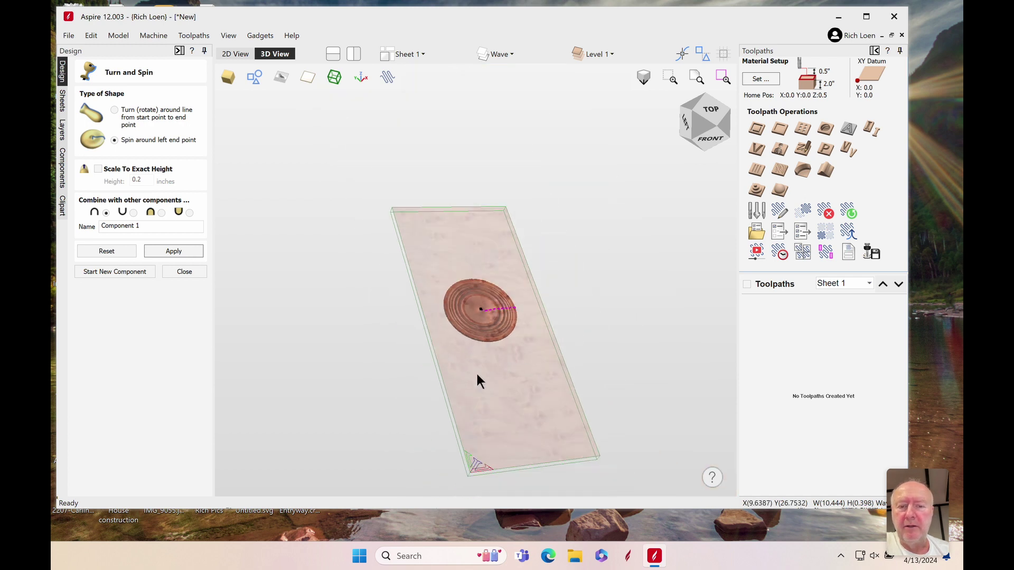
pyautogui.moveTo(476, 372); pyautogui.dragTo(486, 394)
pyautogui.scroll(5, 504, 341)
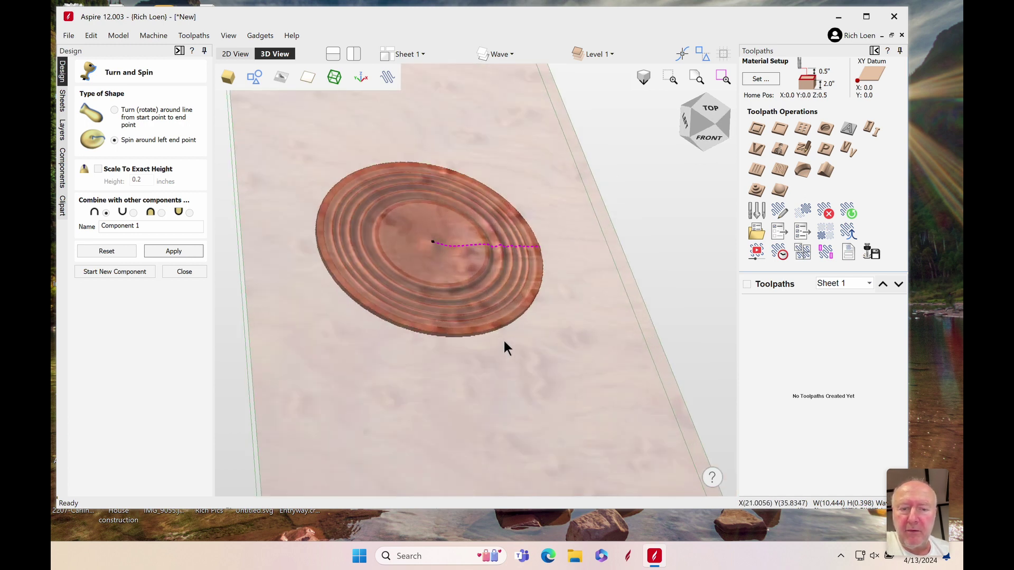
pyautogui.scroll(3, 504, 341)
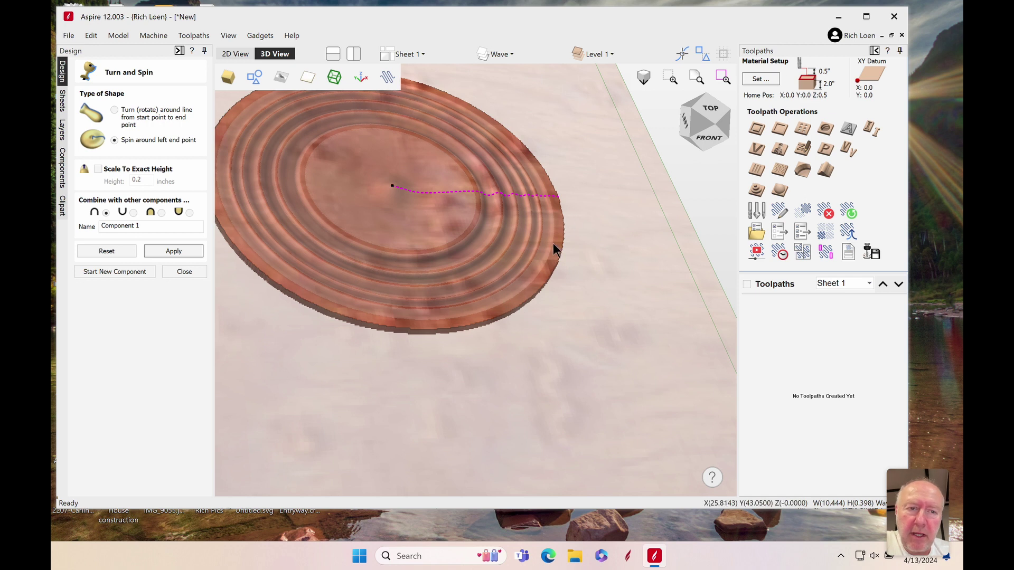
pyautogui.click(687, 127)
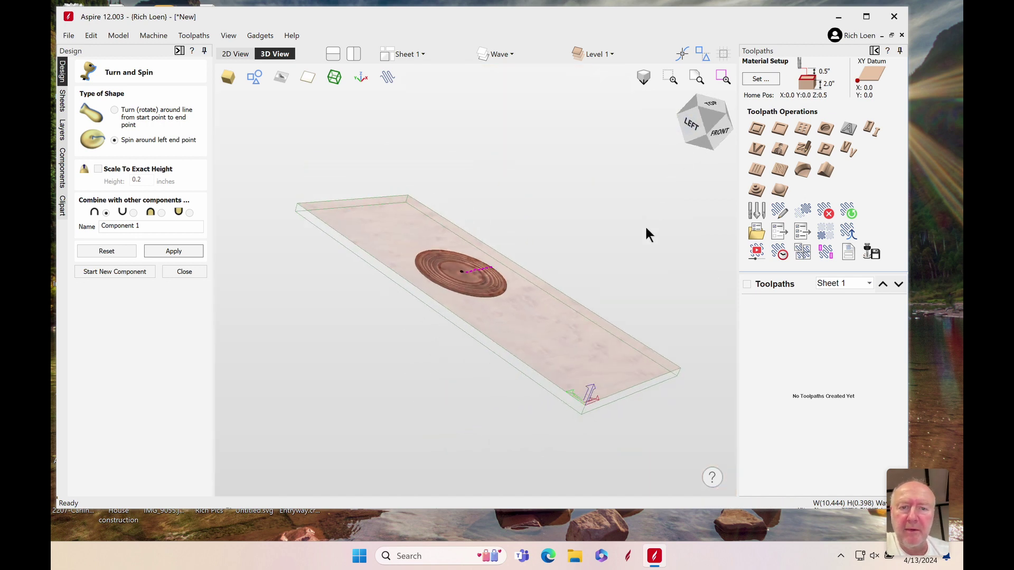
pyautogui.scroll(3, 454, 290)
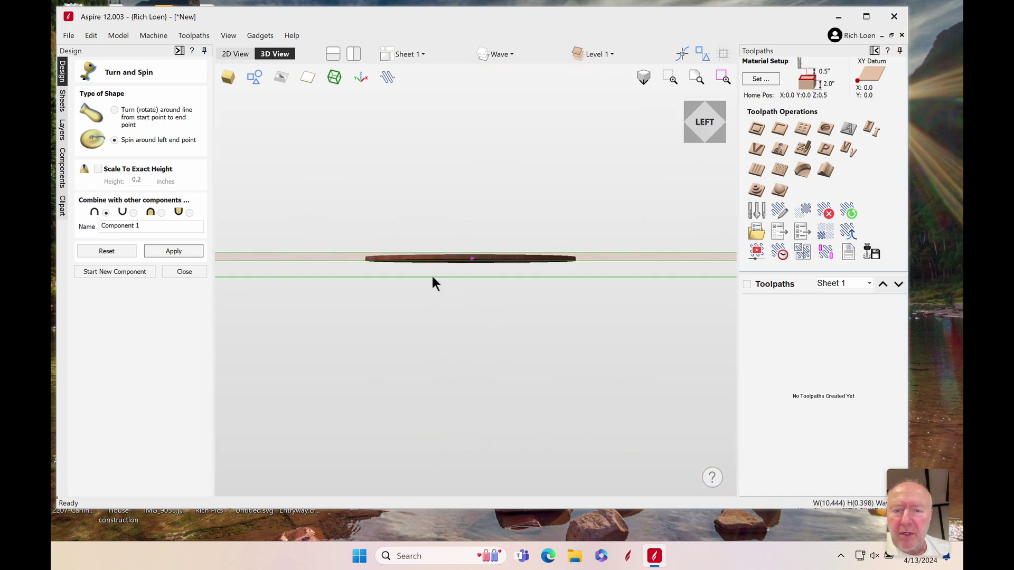
pyautogui.scroll(3, 432, 275)
pyautogui.moveTo(423, 260); pyautogui.dragTo(423, 265)
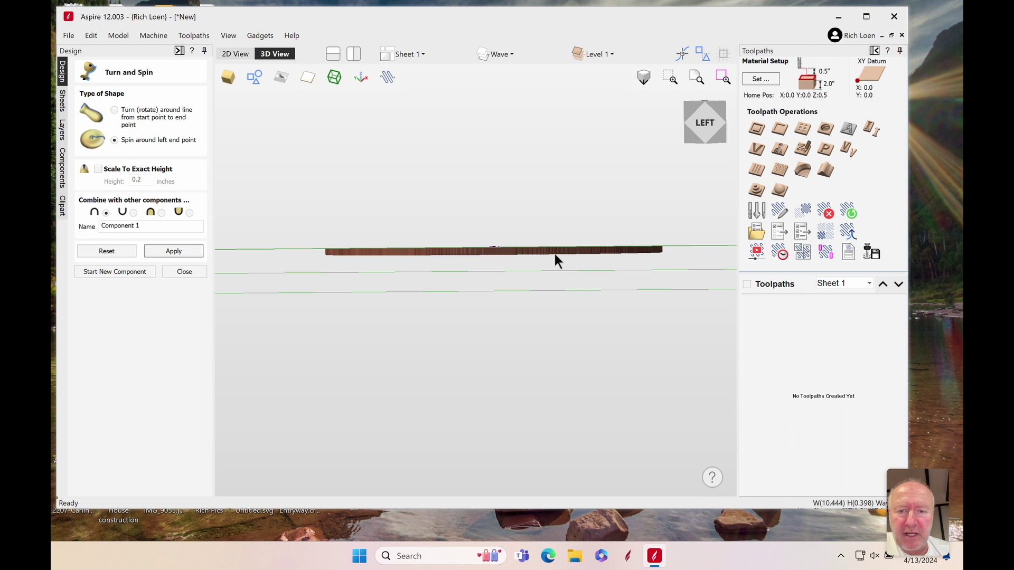
pyautogui.scroll(-3, 350, 291)
pyautogui.scroll(-3, 350, 291)
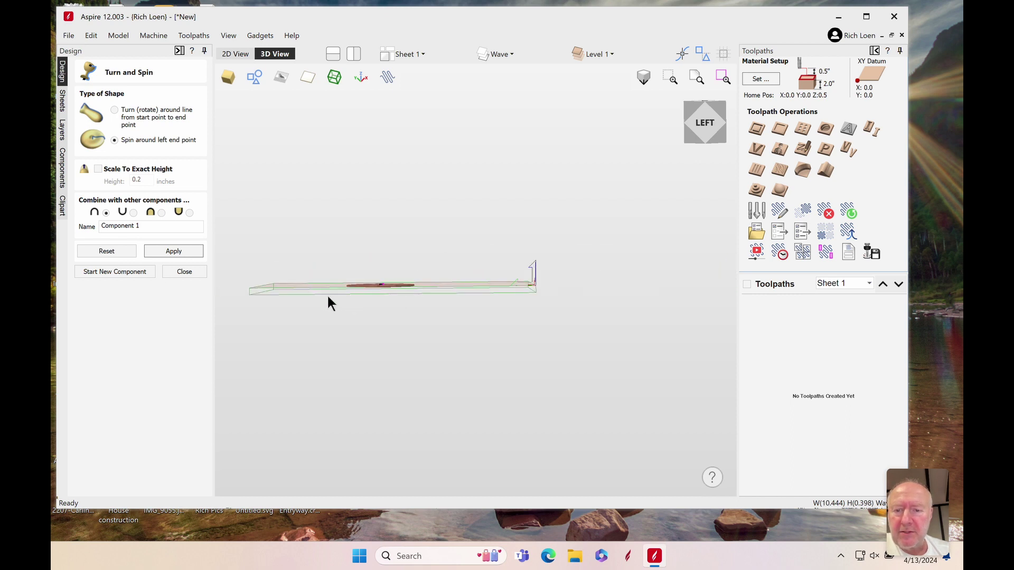
pyautogui.scroll(3, 255, 289)
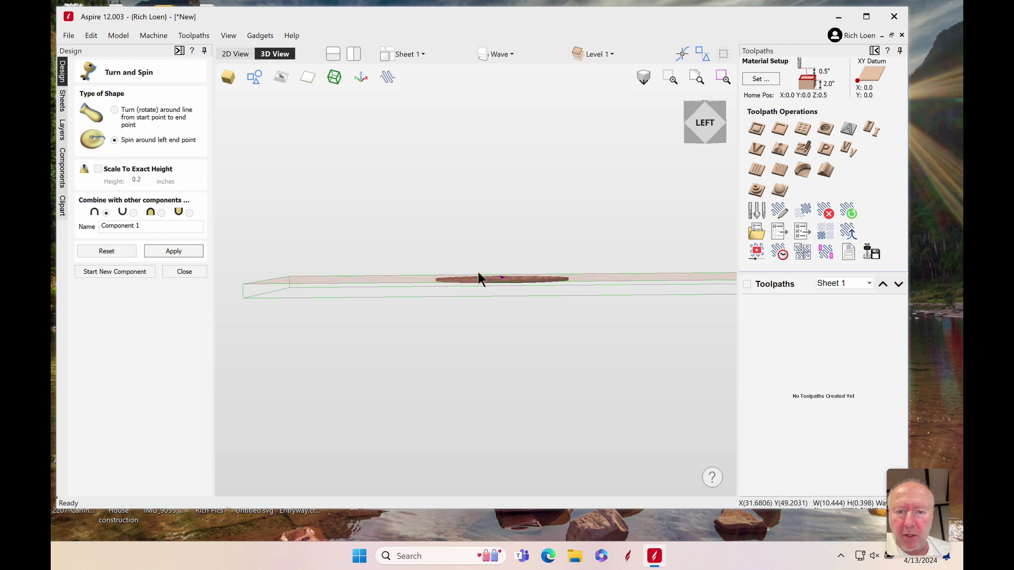
pyautogui.scroll(2, 476, 281)
pyautogui.scroll(3, 477, 281)
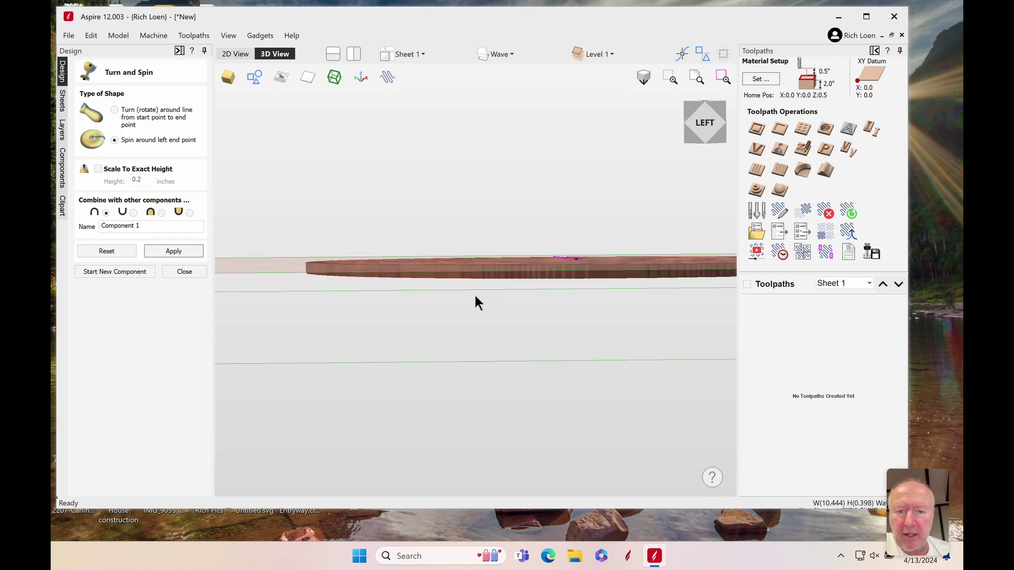
pyautogui.moveTo(476, 281); pyautogui.dragTo(479, 294)
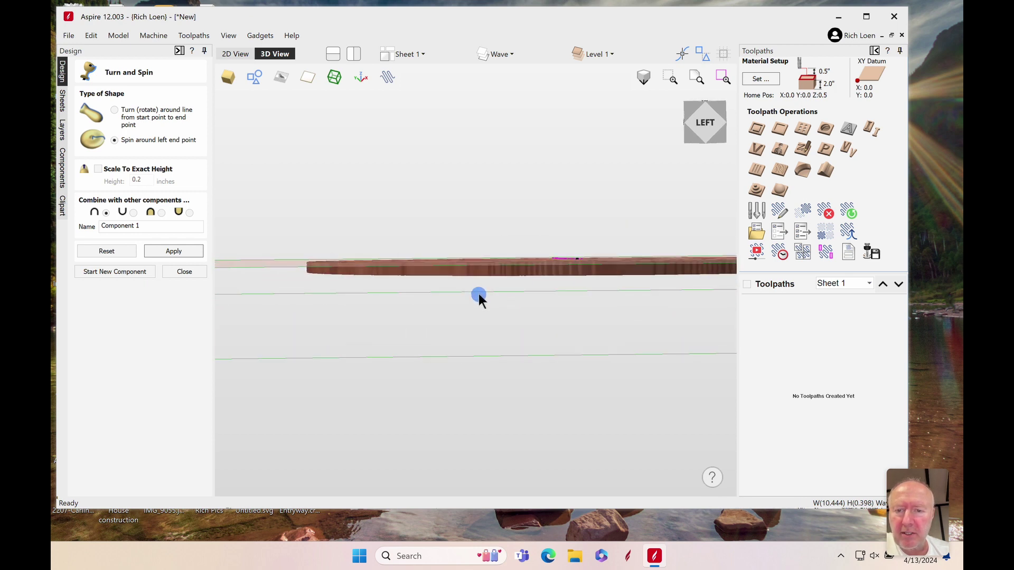
pyautogui.press('F9')
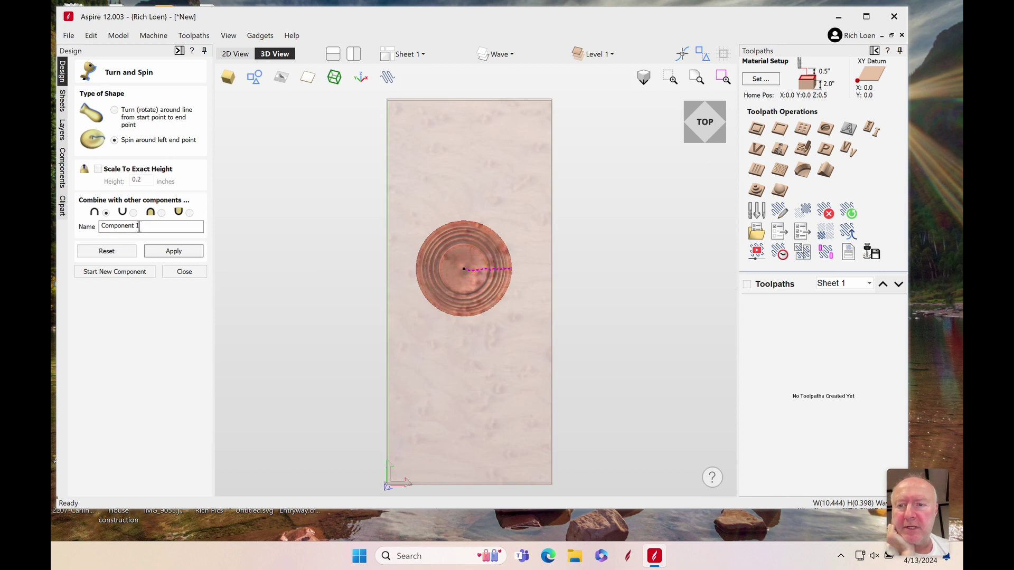
pyautogui.click(184, 271)
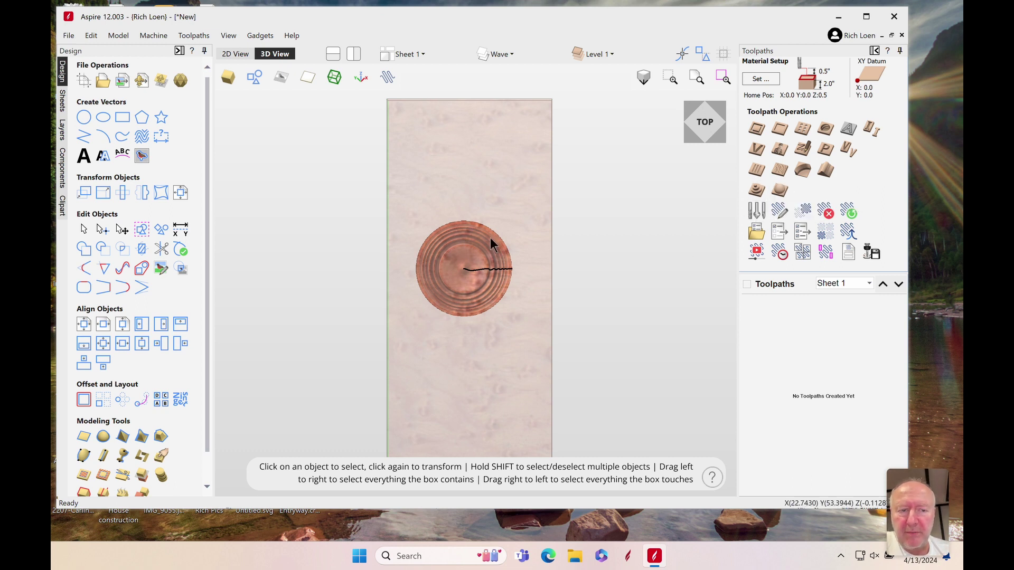
# Step: Calculate a 3D Raster roughing toolpath '3D Roughing 1' using the 1/2-inch ball nose
pyautogui.click(758, 193)
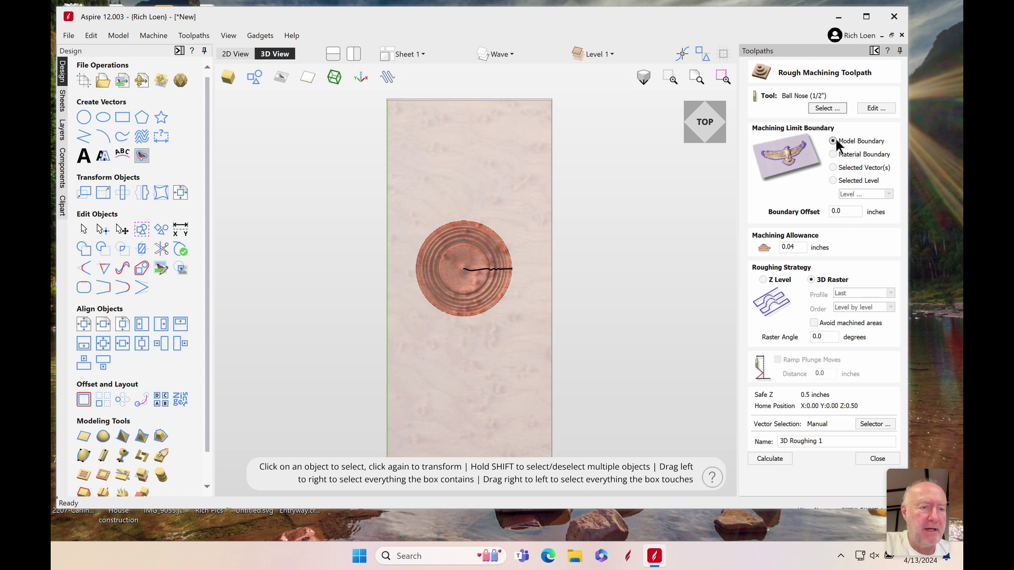
pyautogui.click(765, 281)
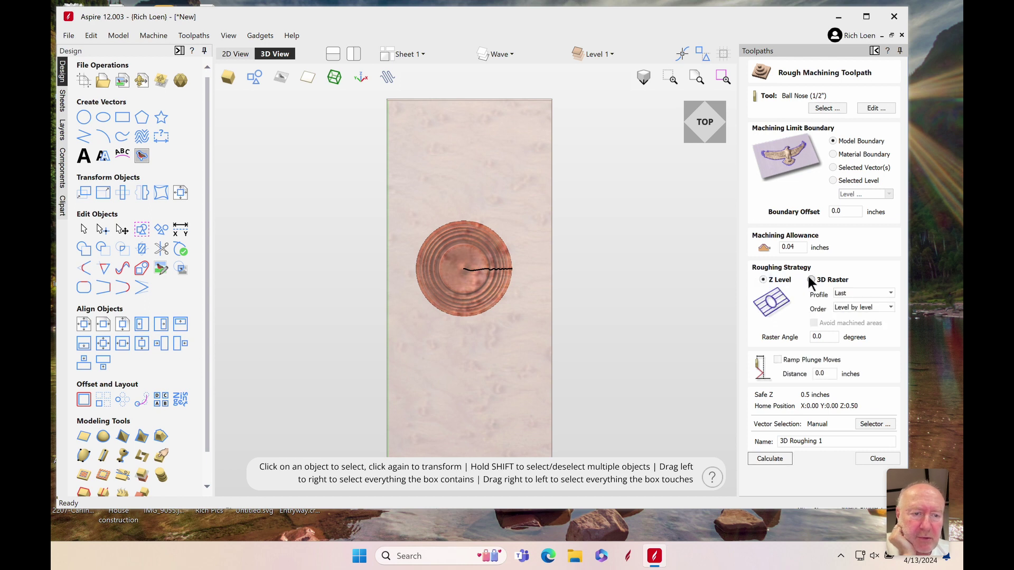
pyautogui.click(810, 281)
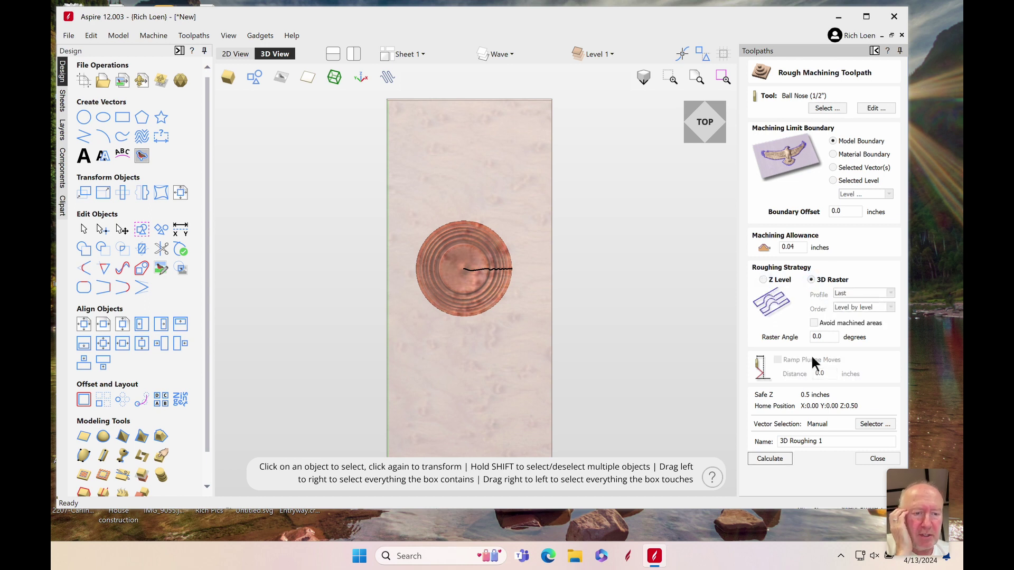
pyautogui.click(829, 442)
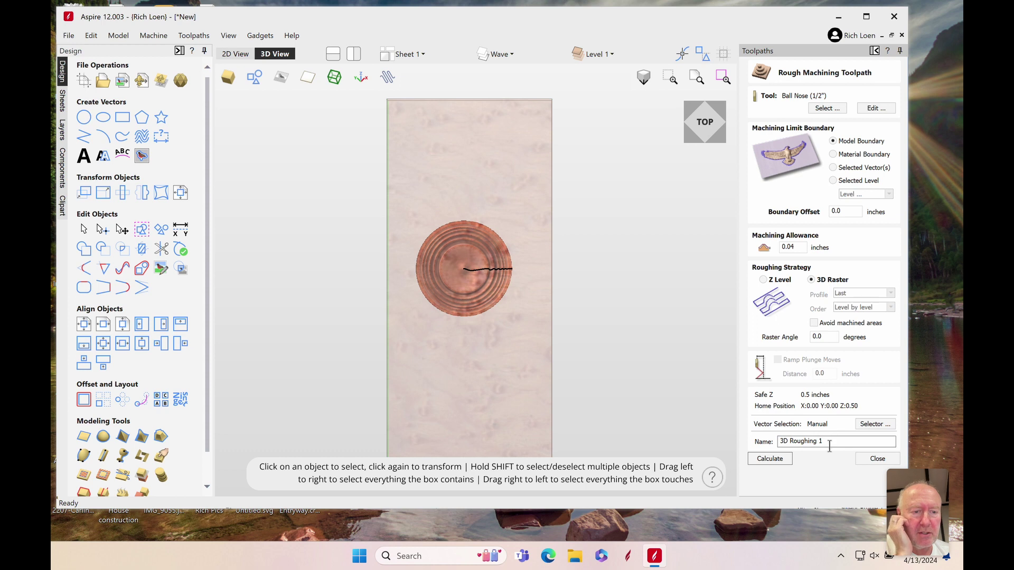
pyautogui.click(768, 457)
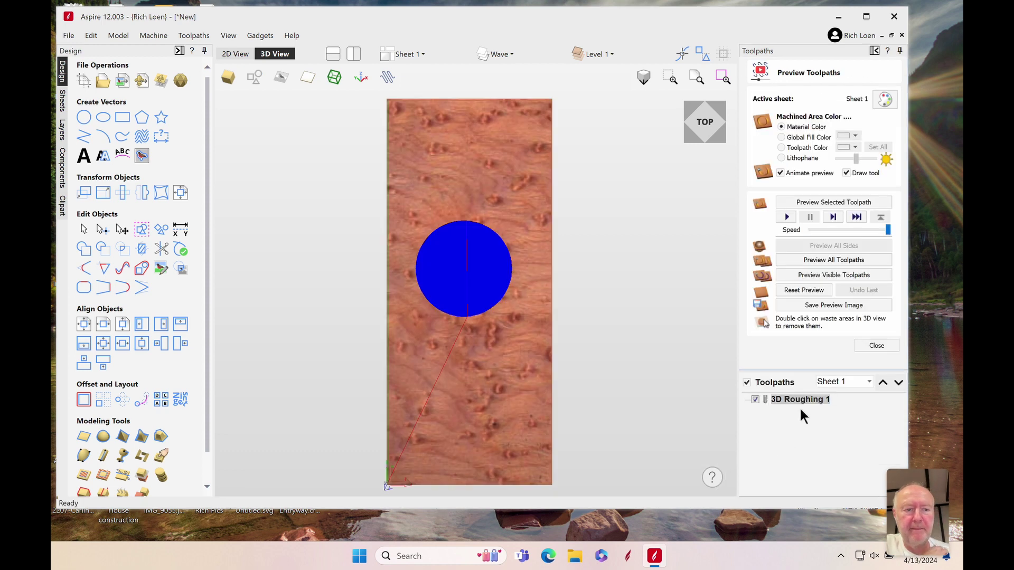
pyautogui.click(876, 346)
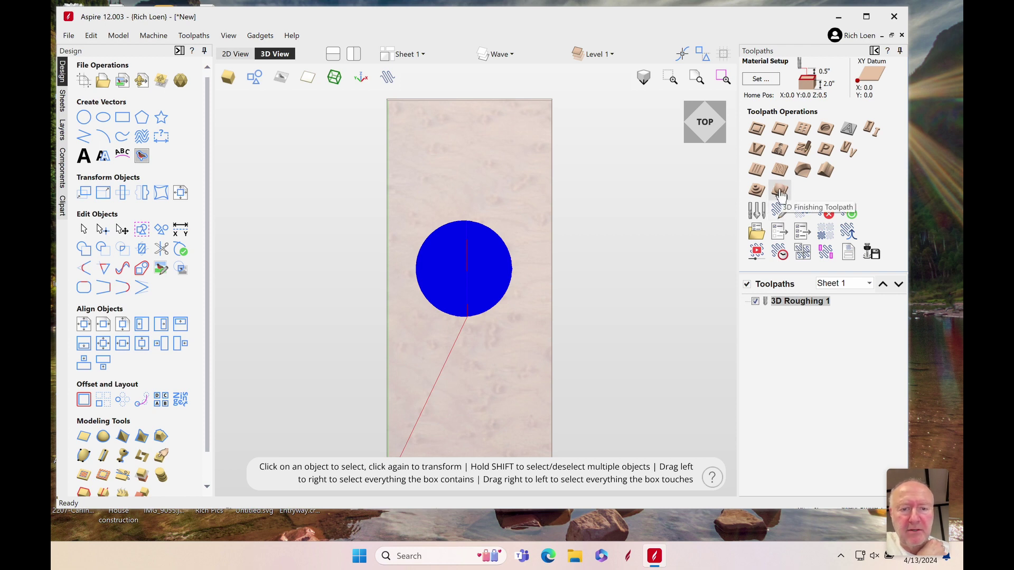
# Step: Calculate the '3D Finish 1' finishing toolpath with the 1/2-inch Ball Nose from the Tool Database
pyautogui.click(780, 192)
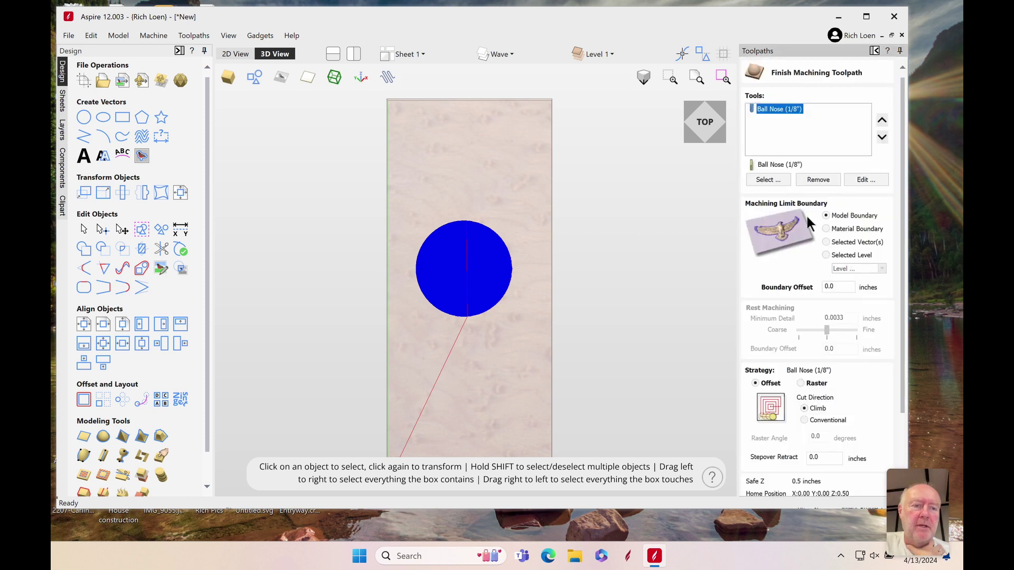
pyautogui.click(769, 180)
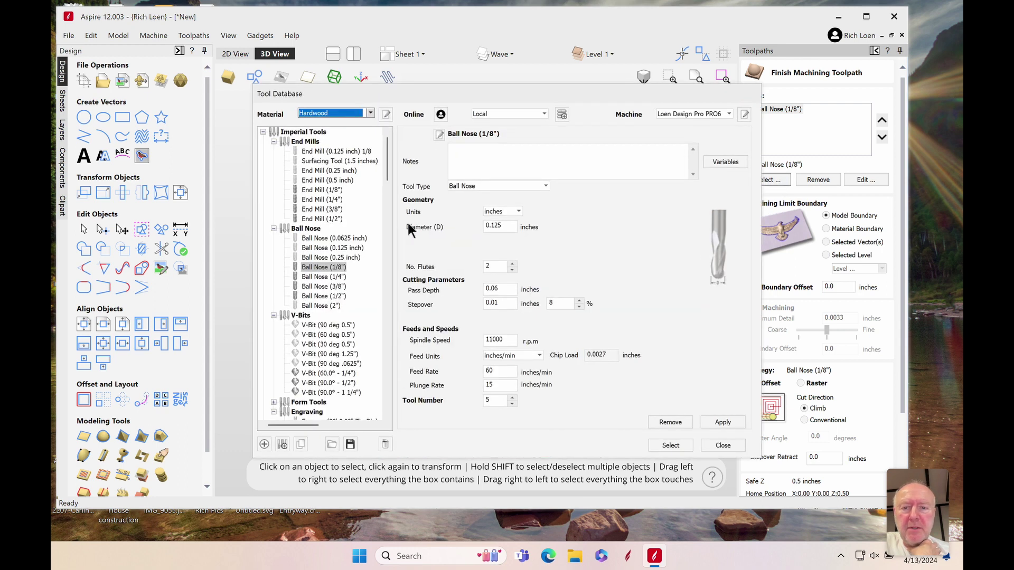
pyautogui.doubleClick(323, 296)
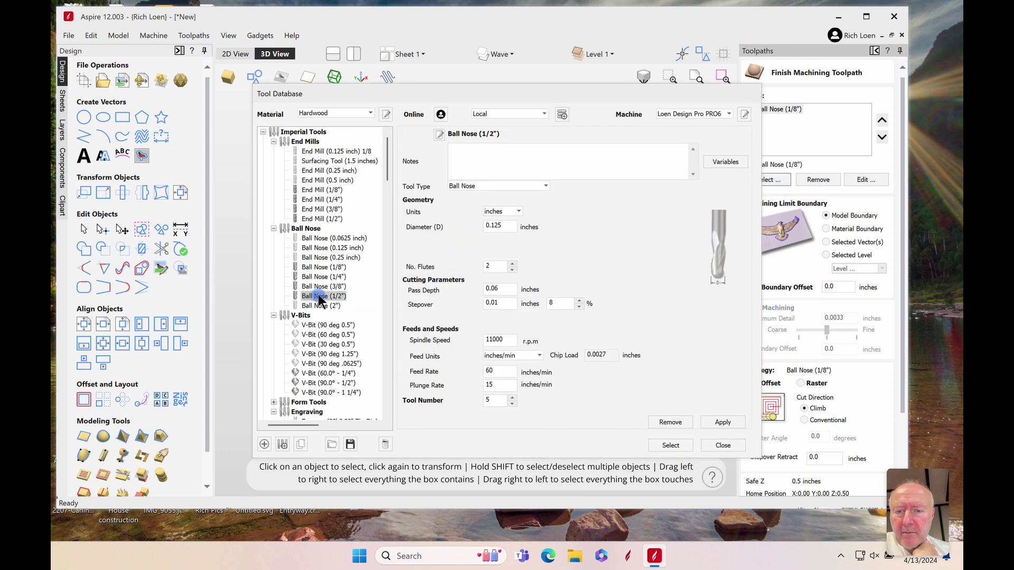
pyautogui.scroll(-1, 819, 197)
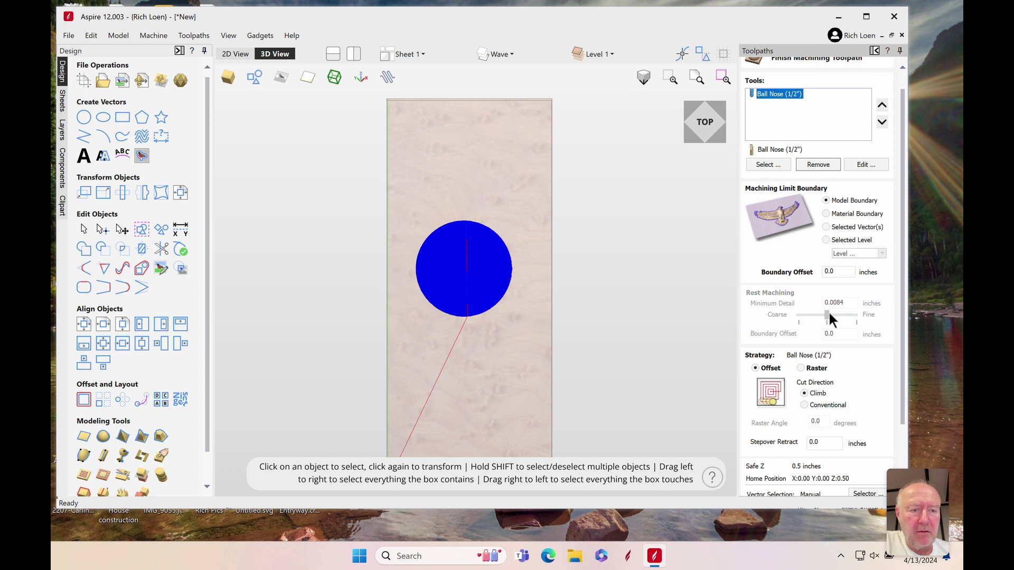
pyautogui.scroll(-1, 771, 388)
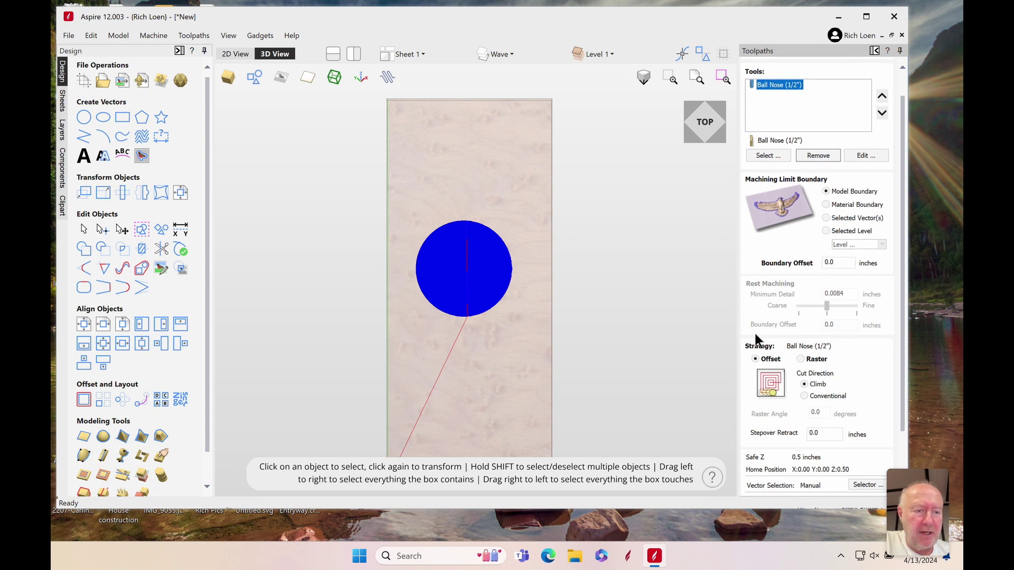
pyautogui.scroll(-3, 862, 386)
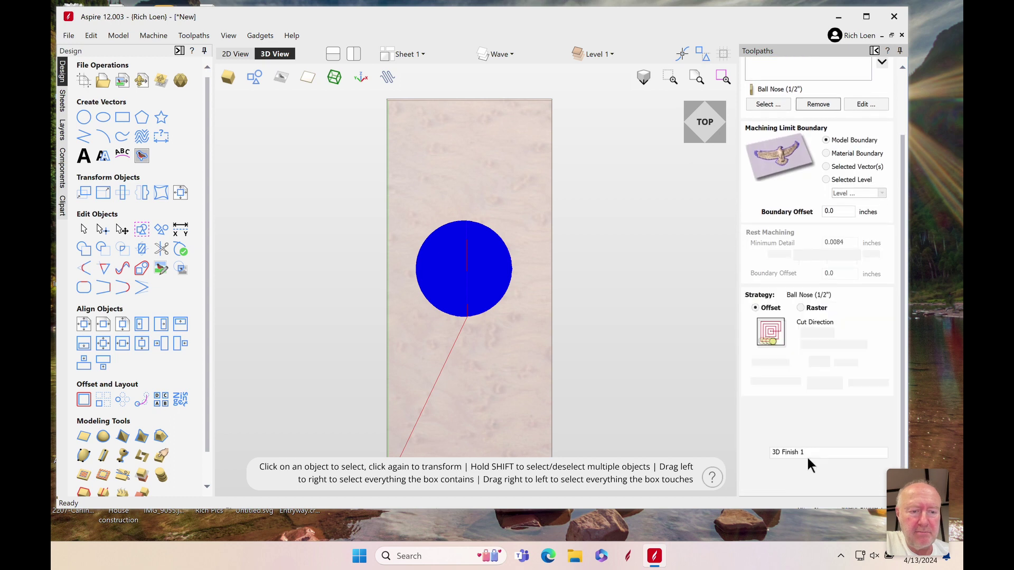
pyautogui.click(763, 473)
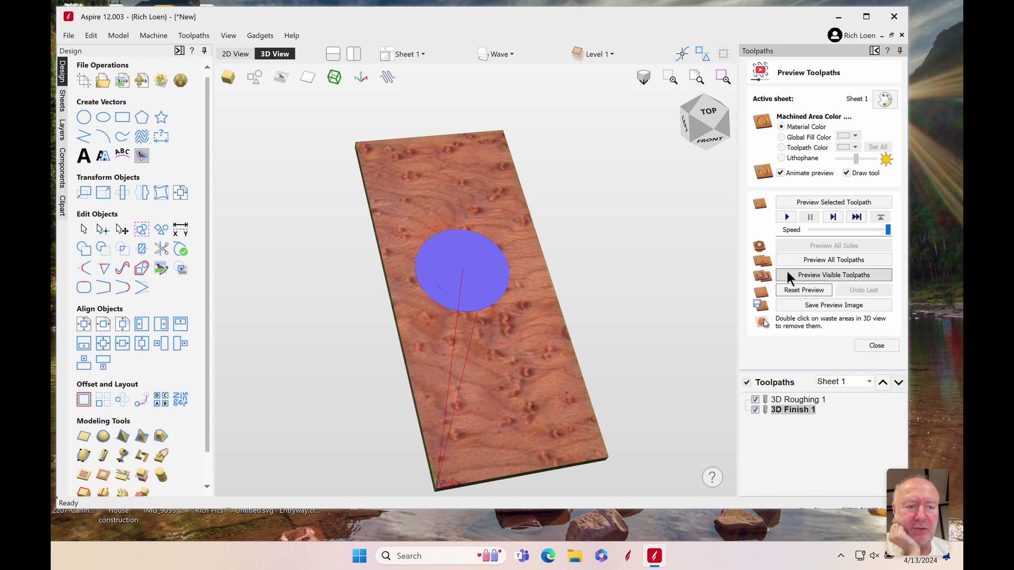
# Step: Preview the visible toolpaths and orbit to see the ripple rings carved into the board
pyautogui.click(787, 273)
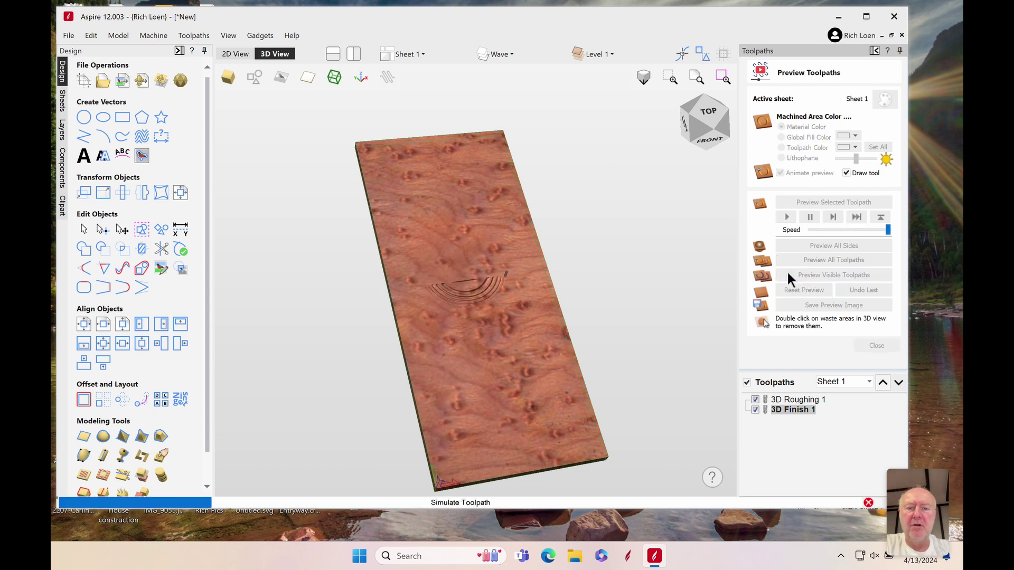
pyautogui.scroll(3, 478, 276)
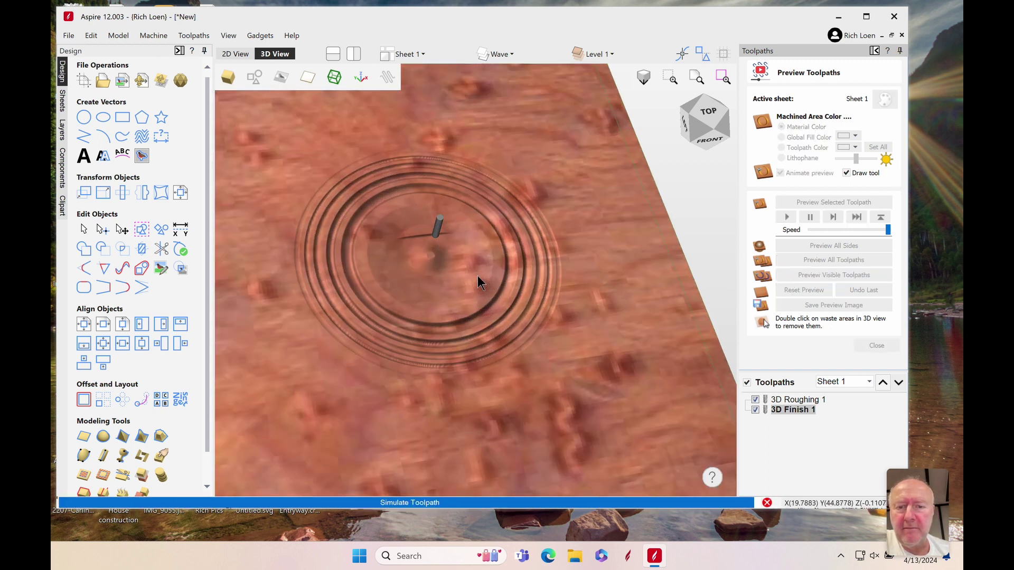
pyautogui.scroll(3, 478, 276)
pyautogui.scroll(-5, 477, 276)
pyautogui.scroll(2, 477, 275)
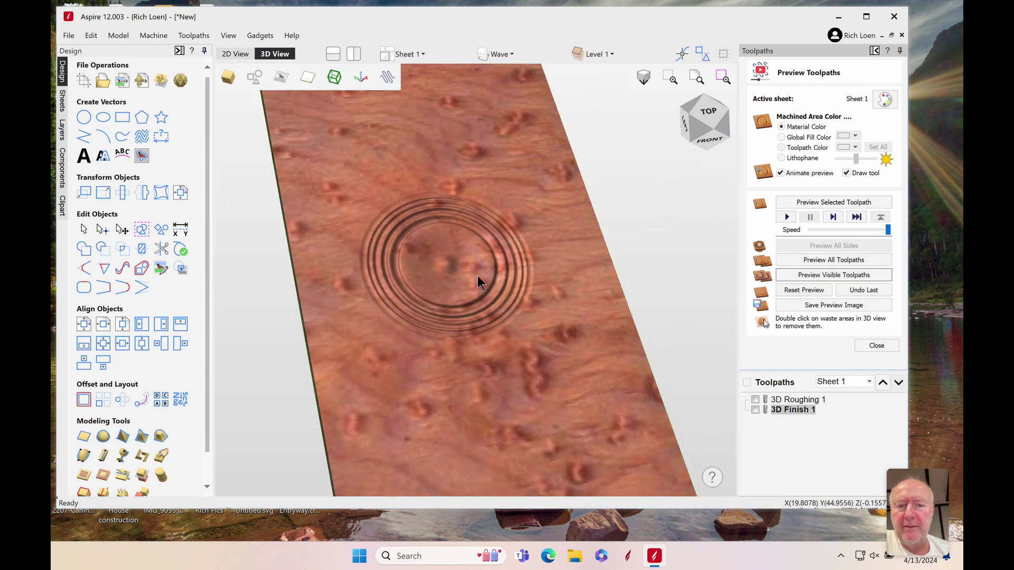
pyautogui.moveTo(511, 290)
pyautogui.mouseDown()
pyautogui.moveTo(455, 185)
pyautogui.moveTo(487, 230)
pyautogui.mouseUp()
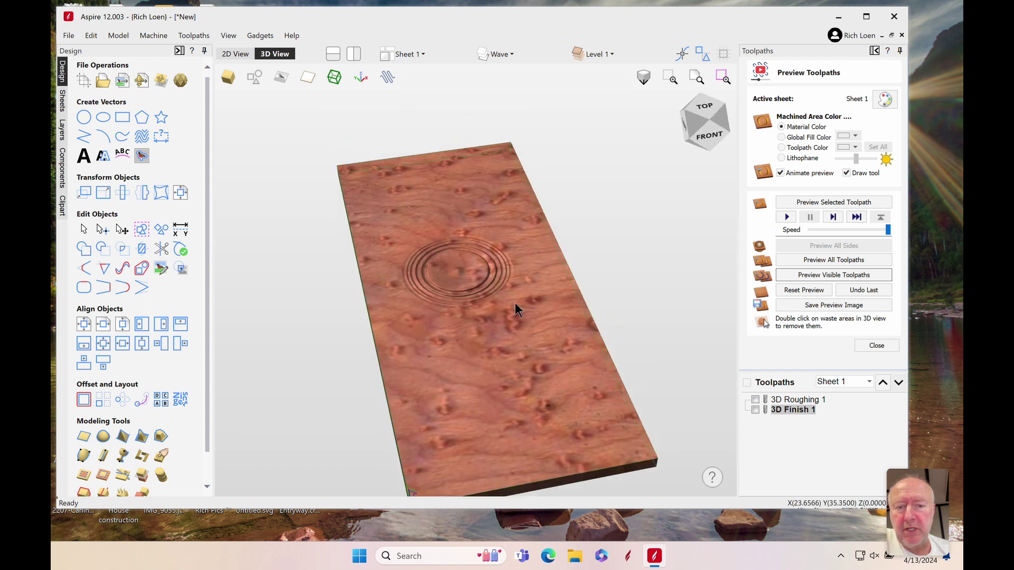